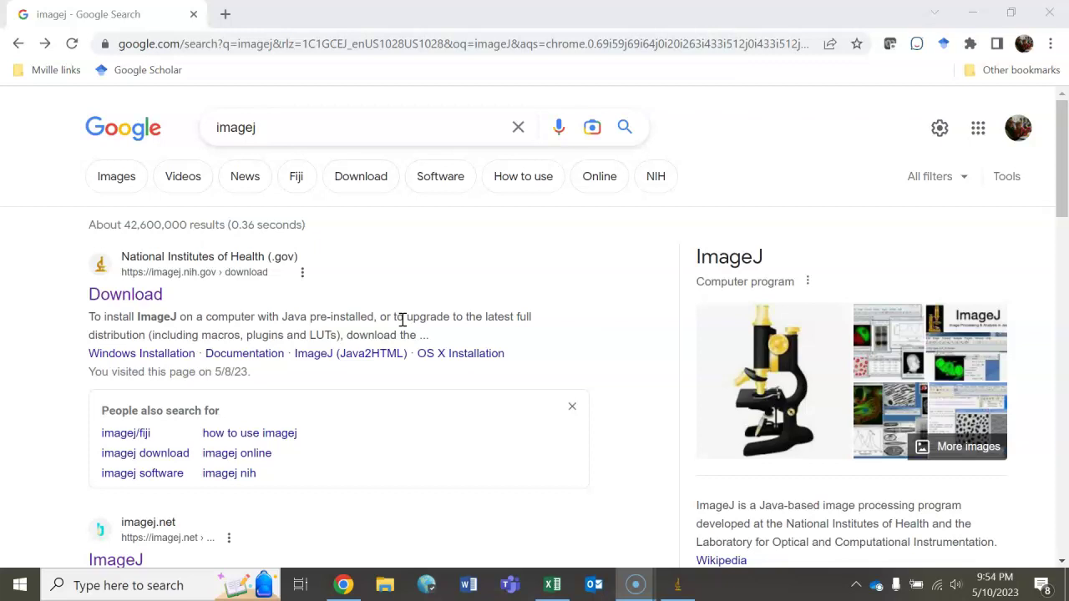
- Go to the ImageJ Download page on imagej.nih.gov and scroll through the Mac, Linux and Windows downloads
click(117, 132)
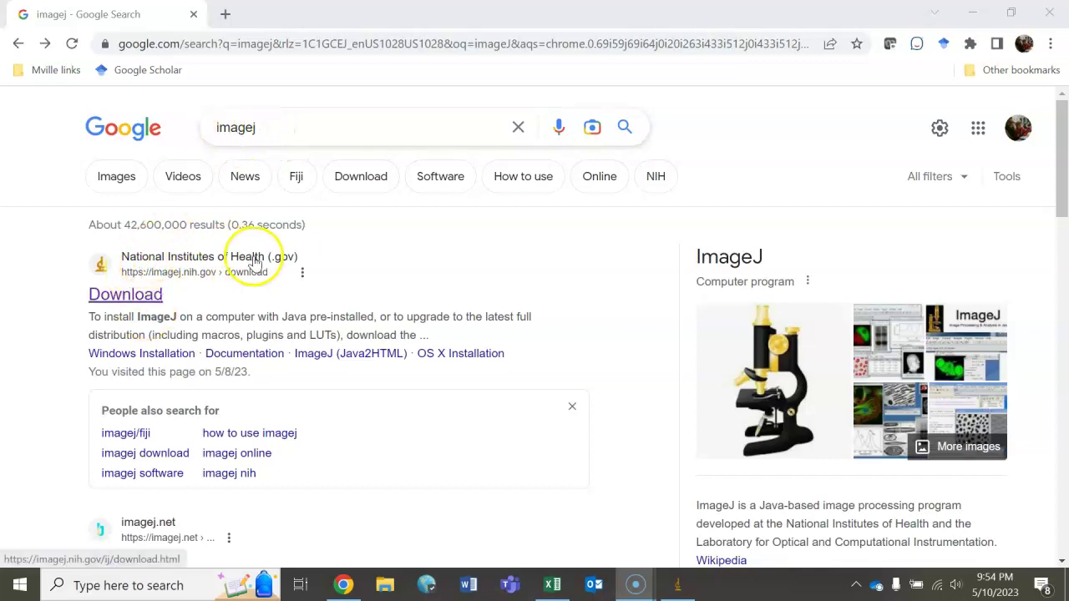
click(110, 294)
scroll(117, 260, down, 1)
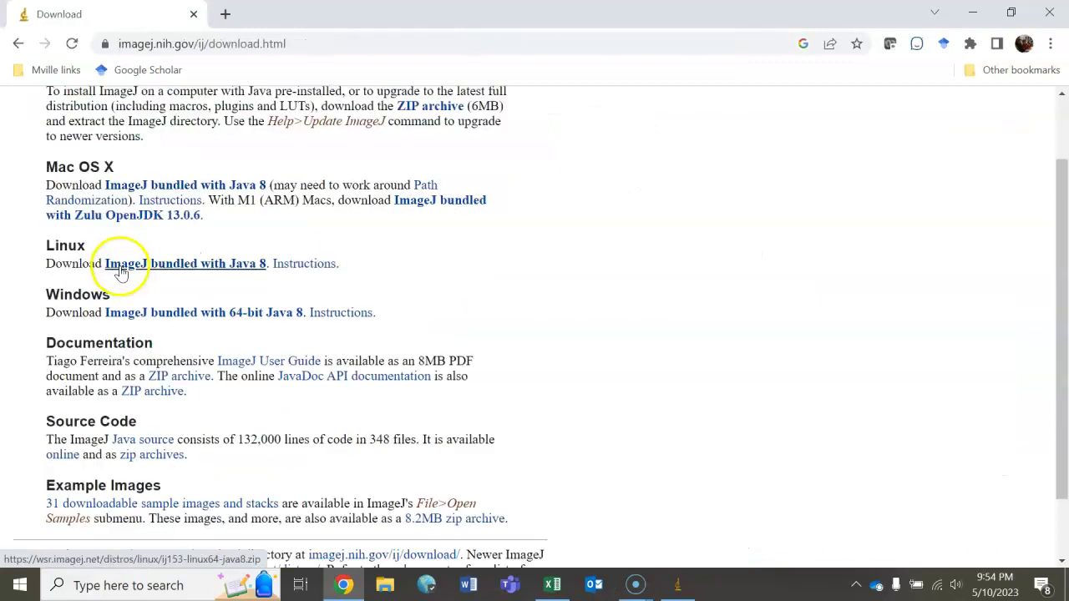
scroll(120, 262, up, 1)
scroll(120, 272, down, 1)
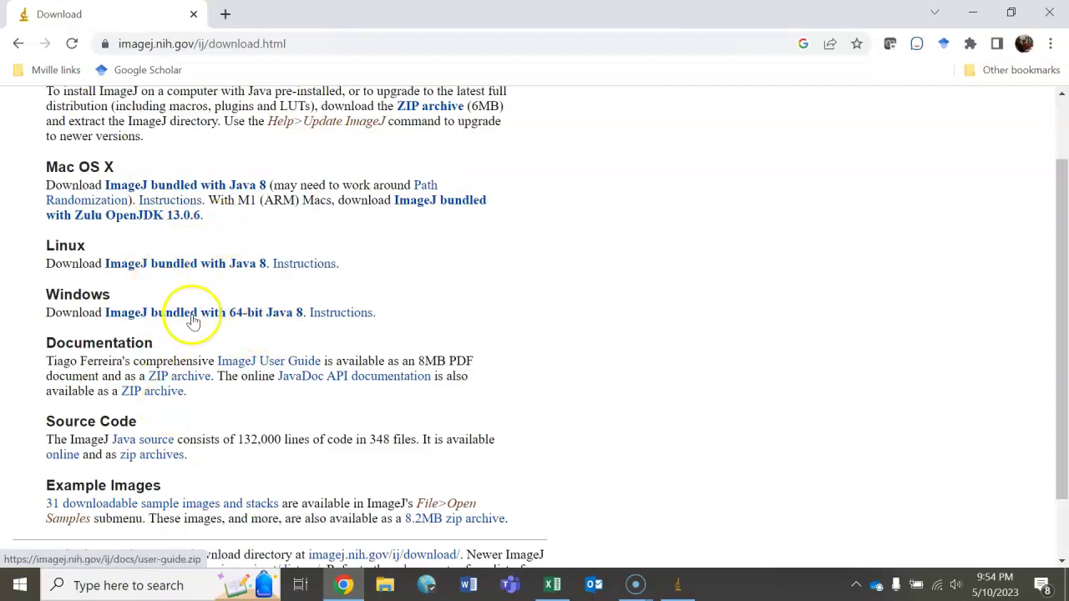
- Bring ImageJ to the front and reposition its toolbar window
click(677, 584)
drag(328, 63, 416, 76)
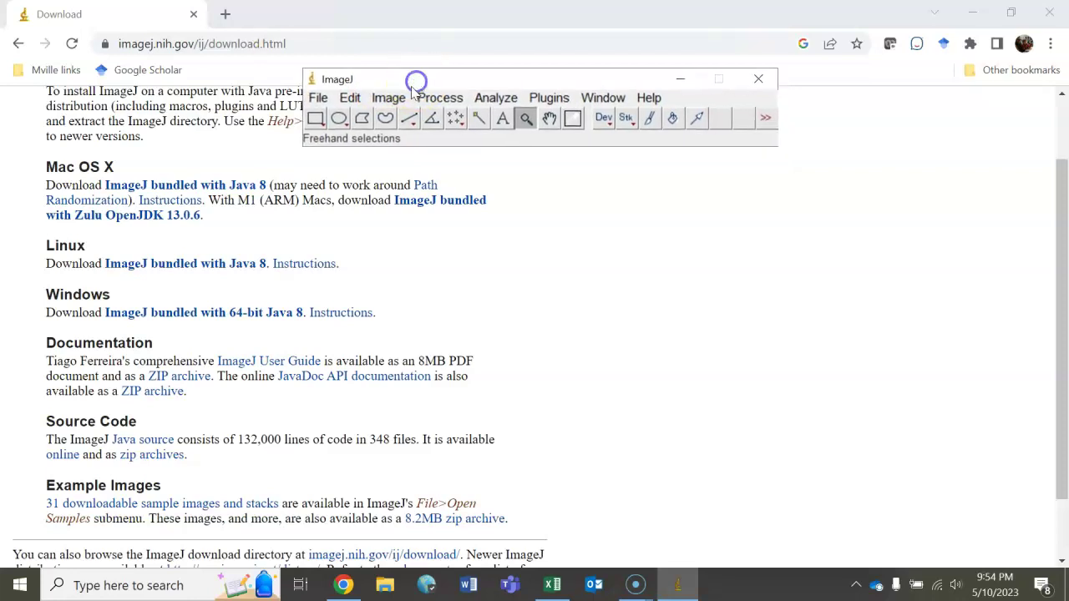
drag(488, 83, 462, 81)
- Load the Snap-49.tif image through File > Open
click(311, 95)
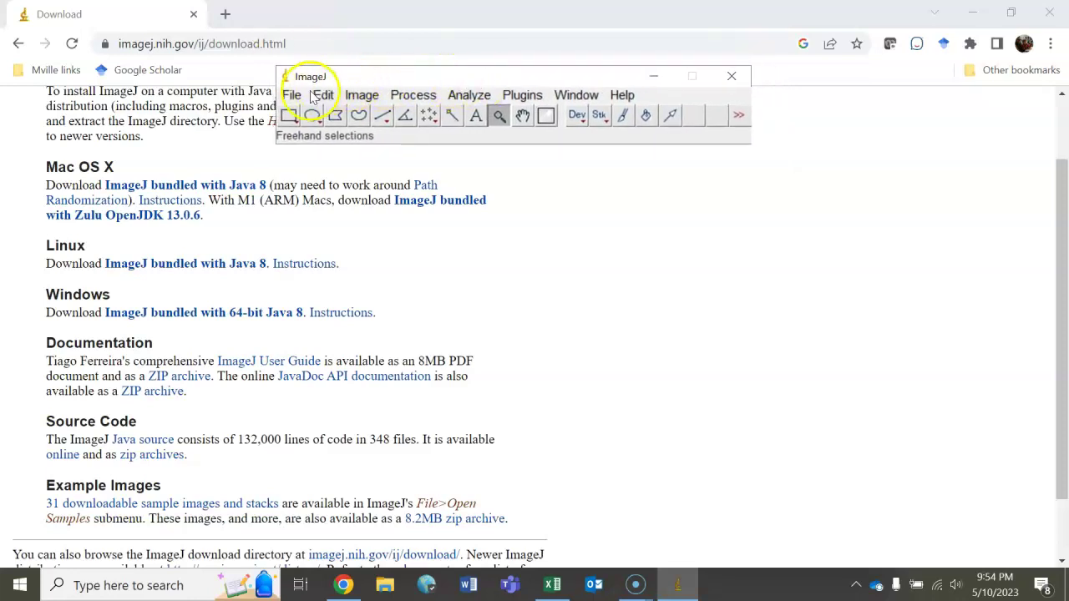
click(303, 95)
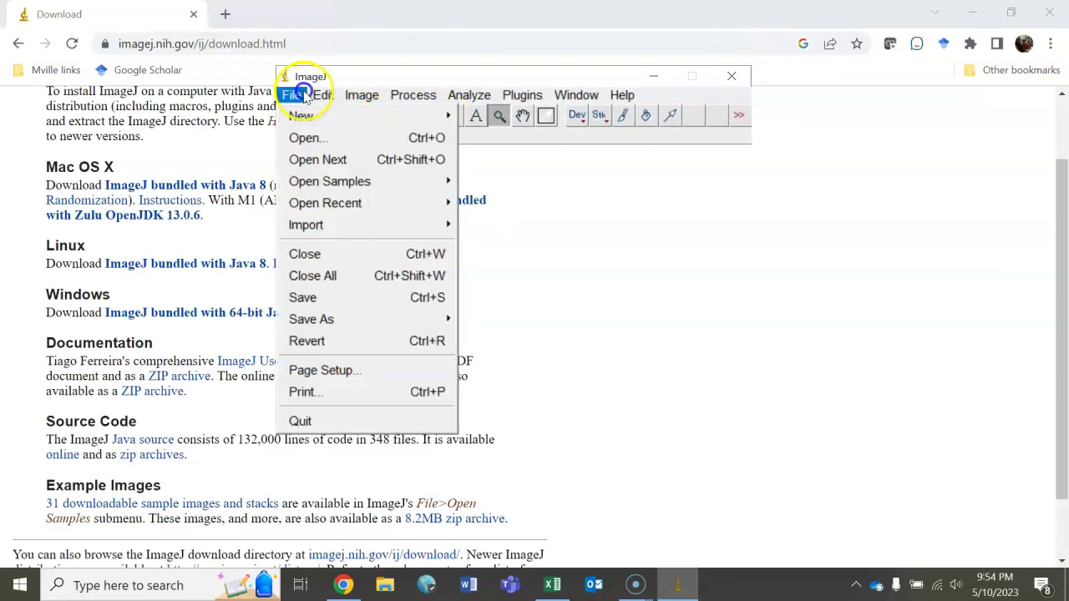
click(307, 136)
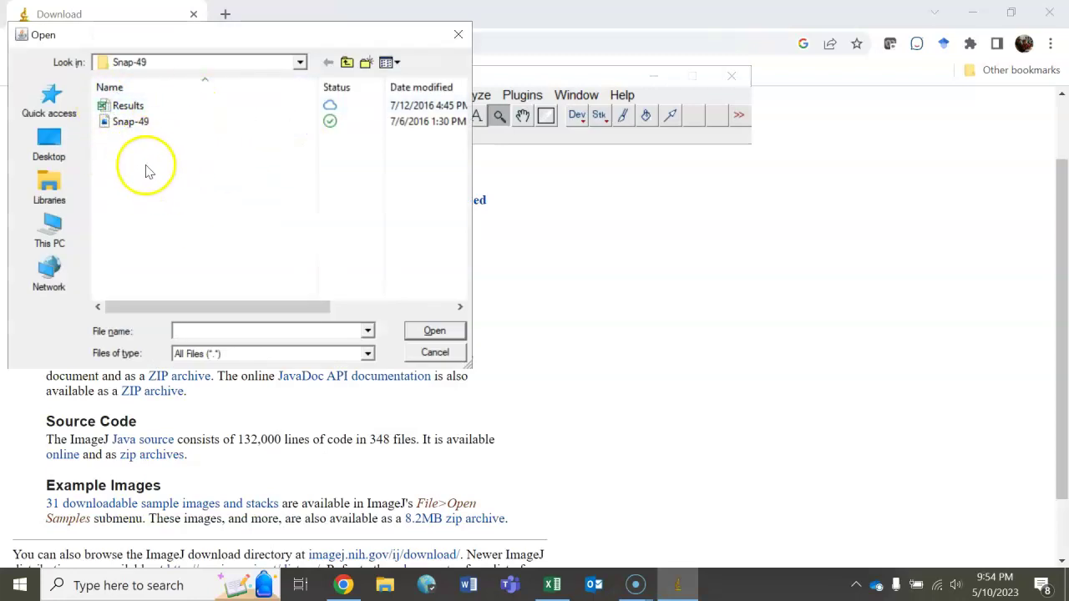
click(128, 125)
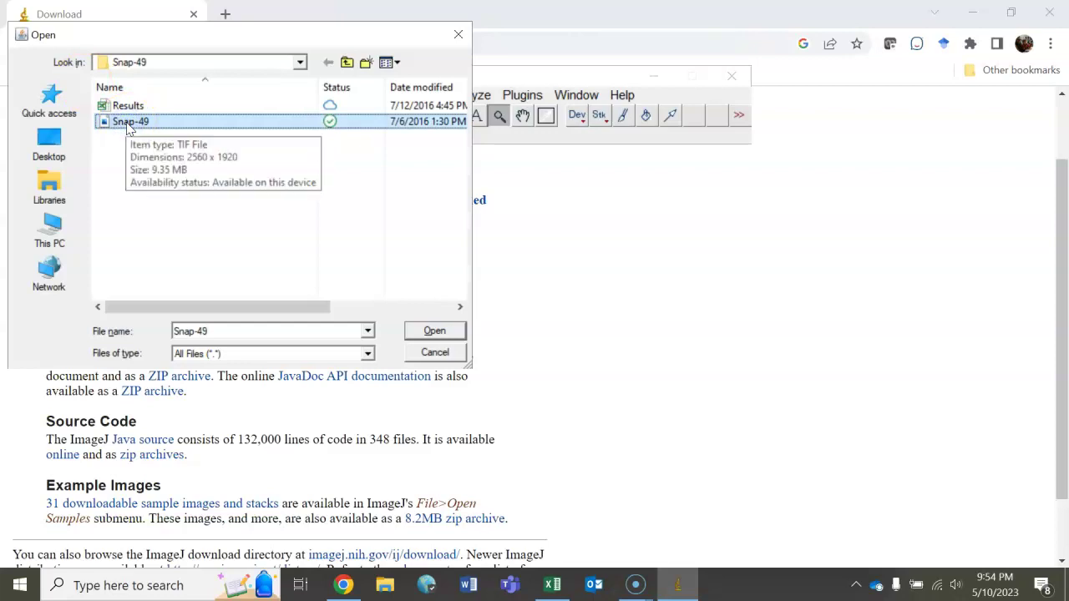
click(434, 330)
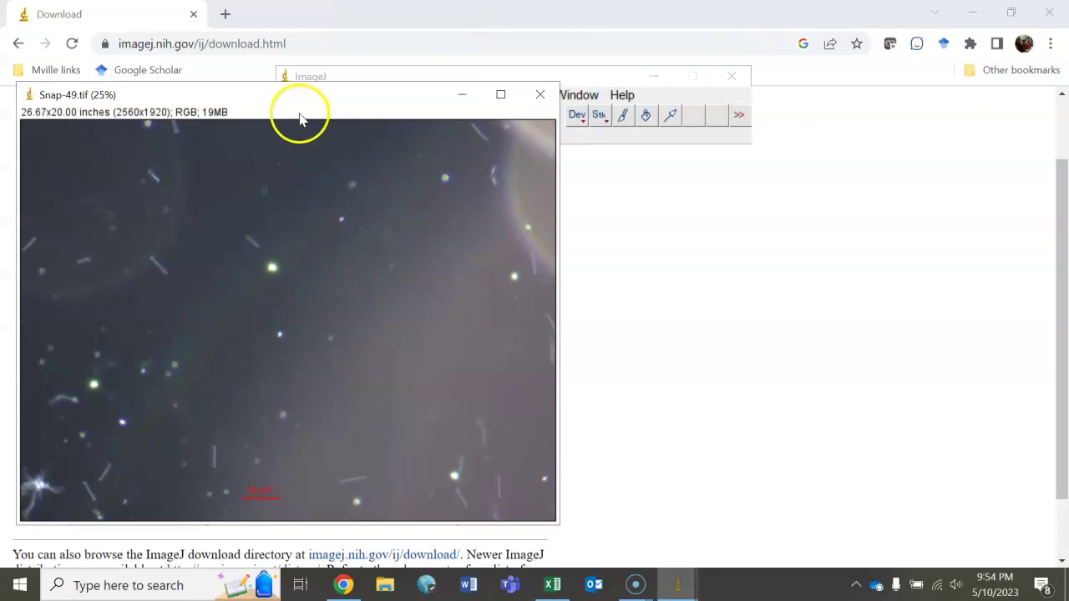
- Arrange the Snap-49.tif window below the ImageJ toolbar
drag(293, 95, 454, 144)
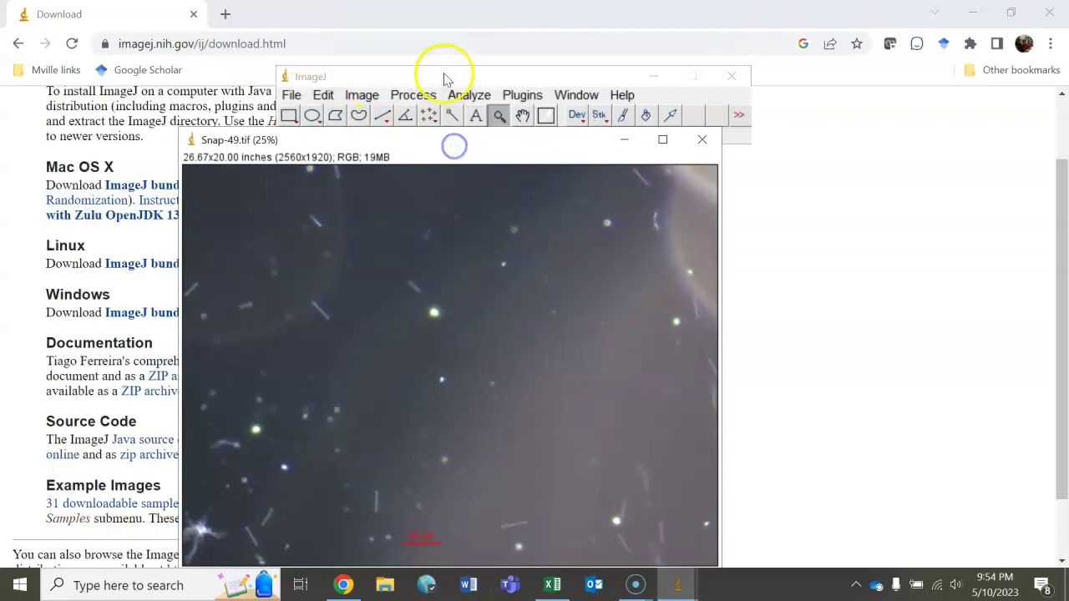
drag(444, 79, 429, 71)
drag(270, 139, 349, 133)
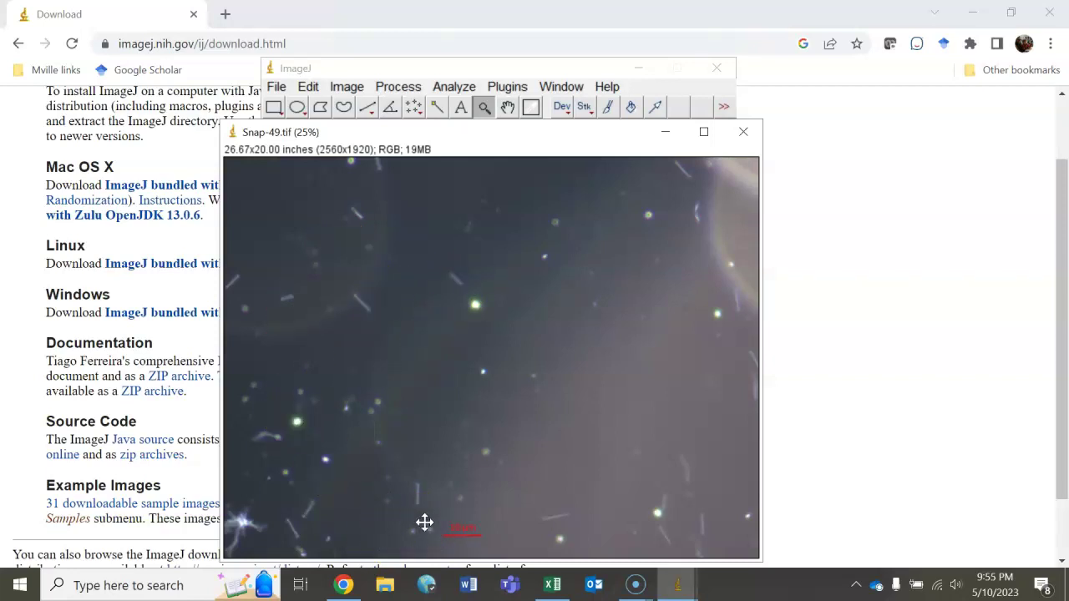
mouse_move(459, 526)
mouse_down()
mouse_move(456, 535)
mouse_move(487, 536)
mouse_move(465, 536)
mouse_move(478, 527)
mouse_up()
- Magnify the red 10 µm scale bar to 150% with the Magnifying Glass
click(485, 106)
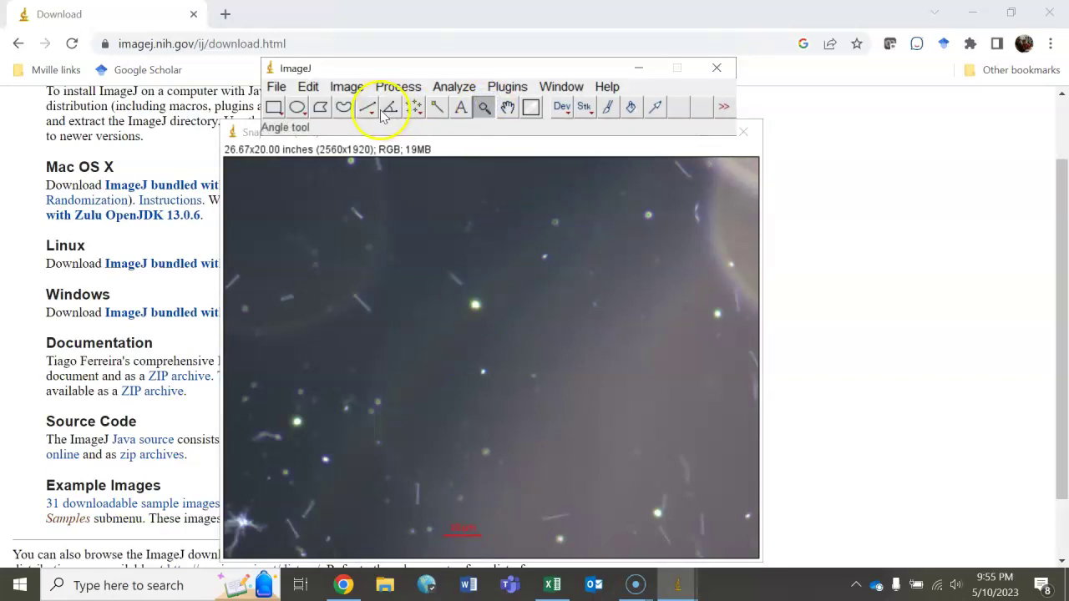
click(527, 492)
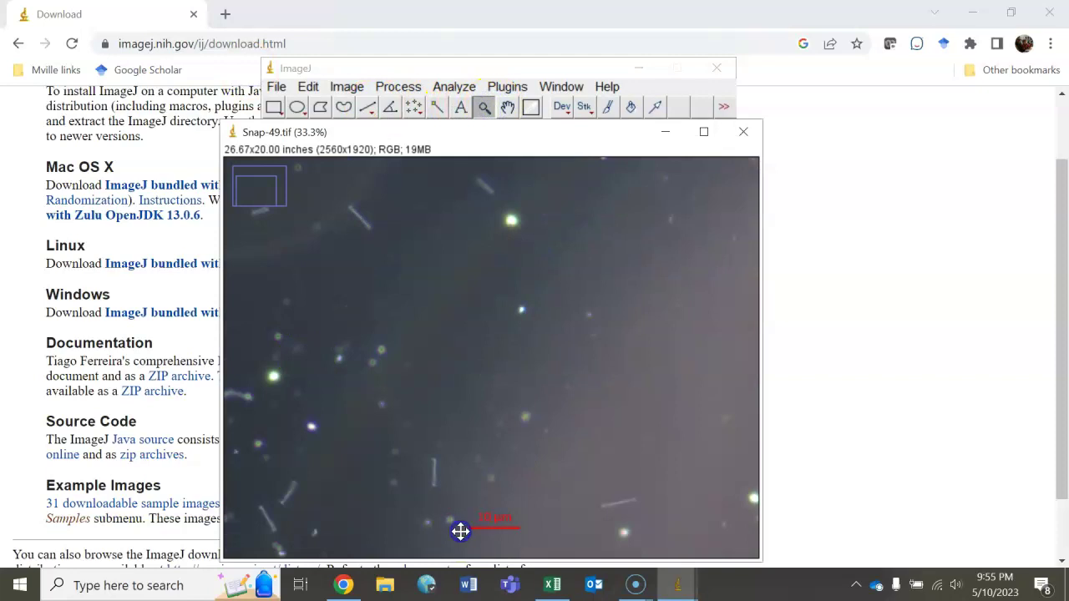
click(510, 525)
click(443, 472)
click(423, 455)
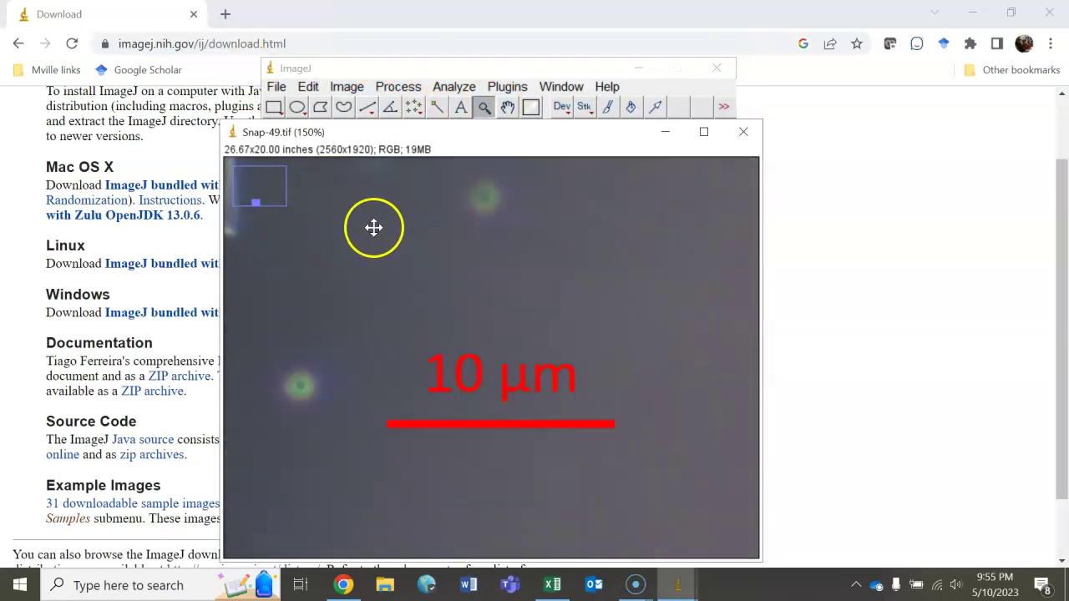
- Draw a straight line from the left end to the right end of the red 10 µm scale bar
click(369, 109)
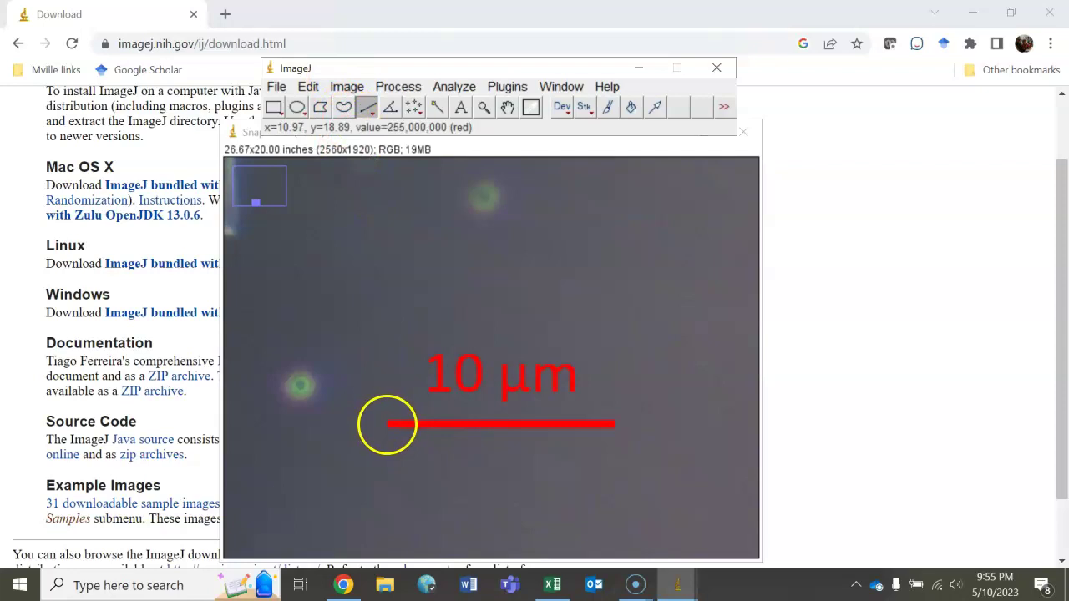
drag(386, 425, 410, 425)
drag(509, 428, 614, 427)
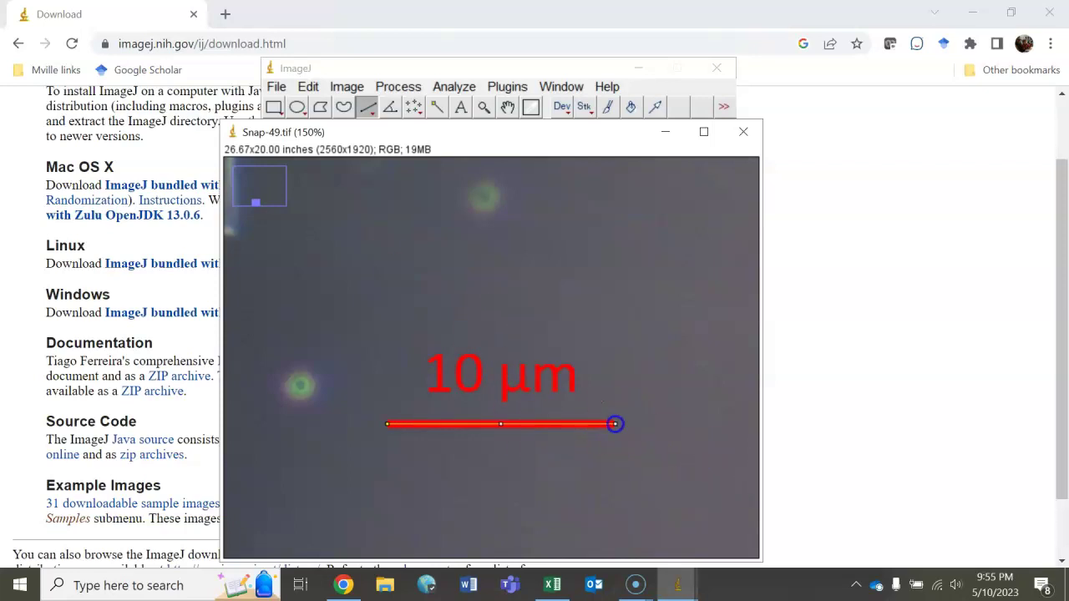
click(614, 424)
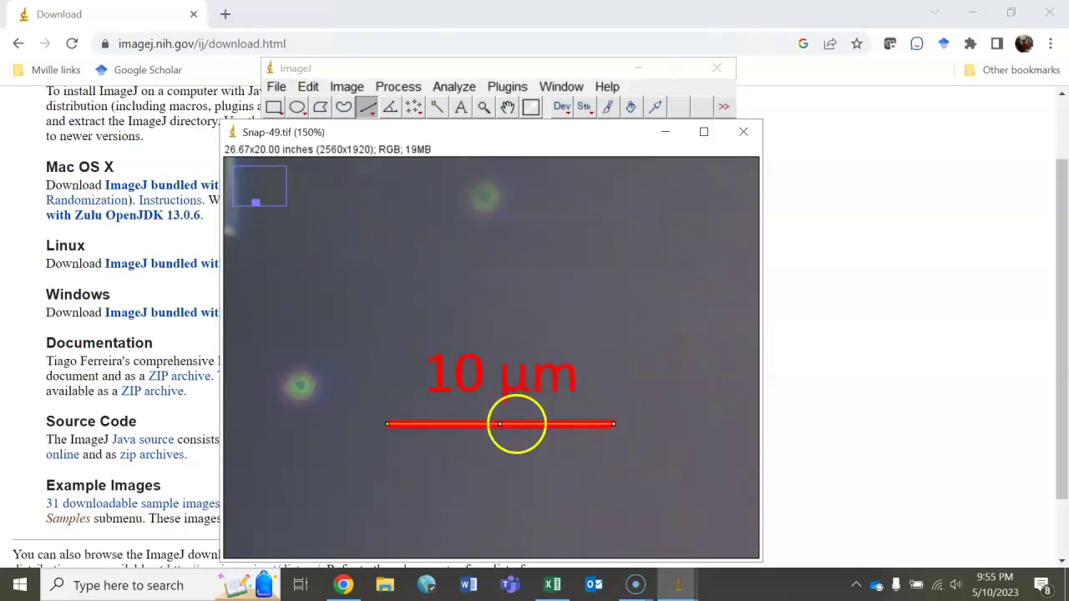
- Set the scale to a known distance of 10 um, giving 18.0668 pixels per µm
click(453, 87)
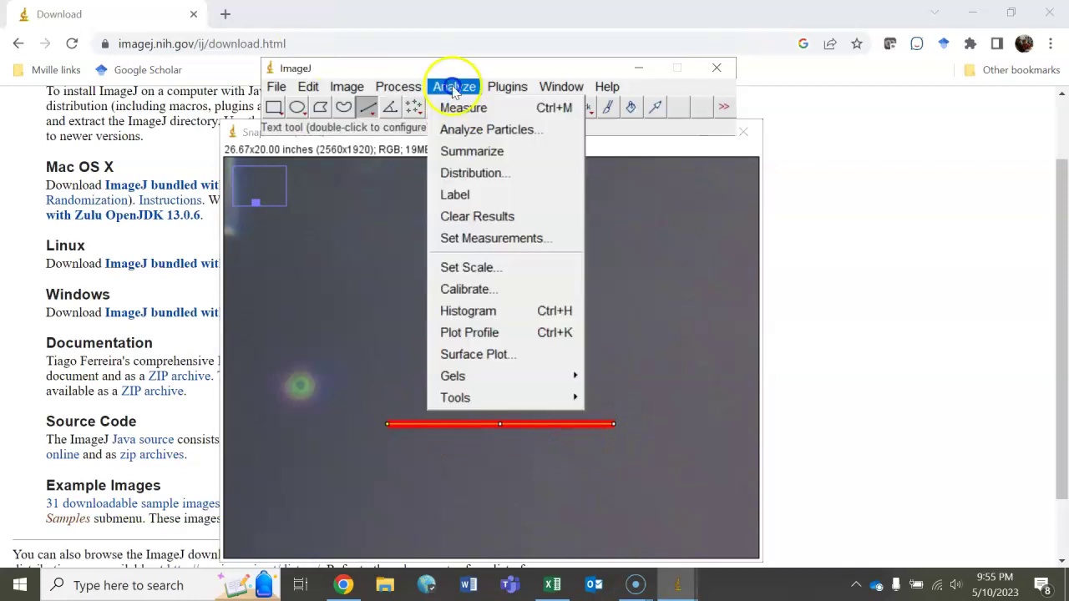
click(499, 267)
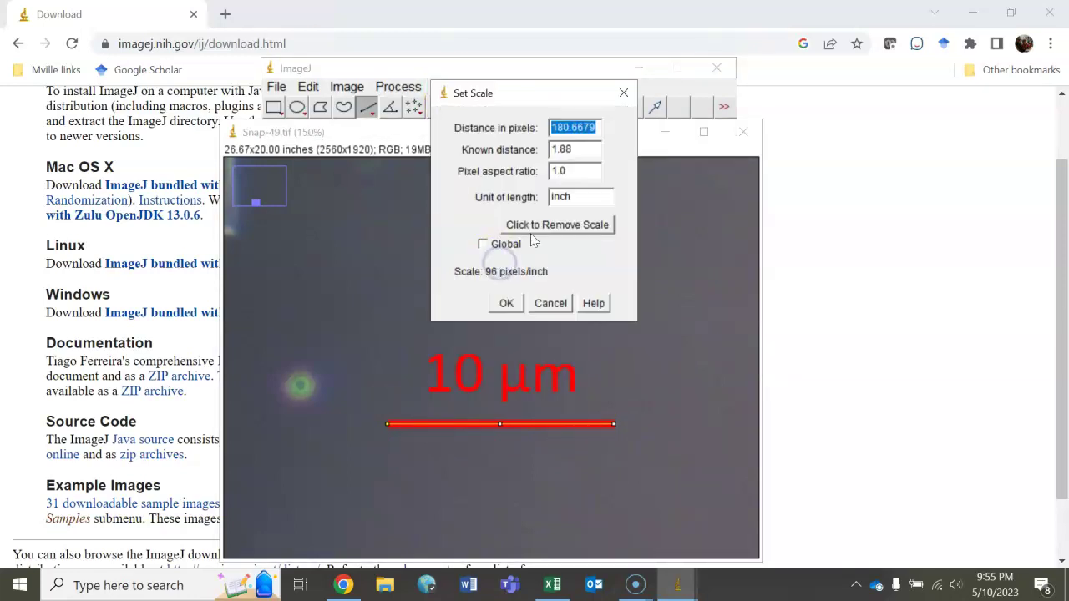
click(501, 208)
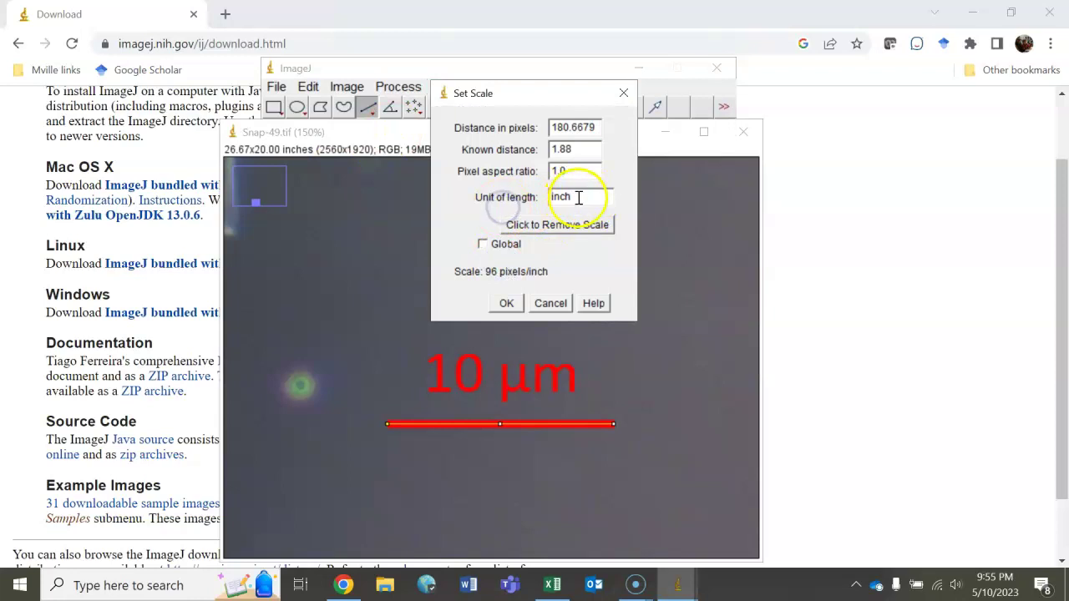
click(562, 196)
text(um)
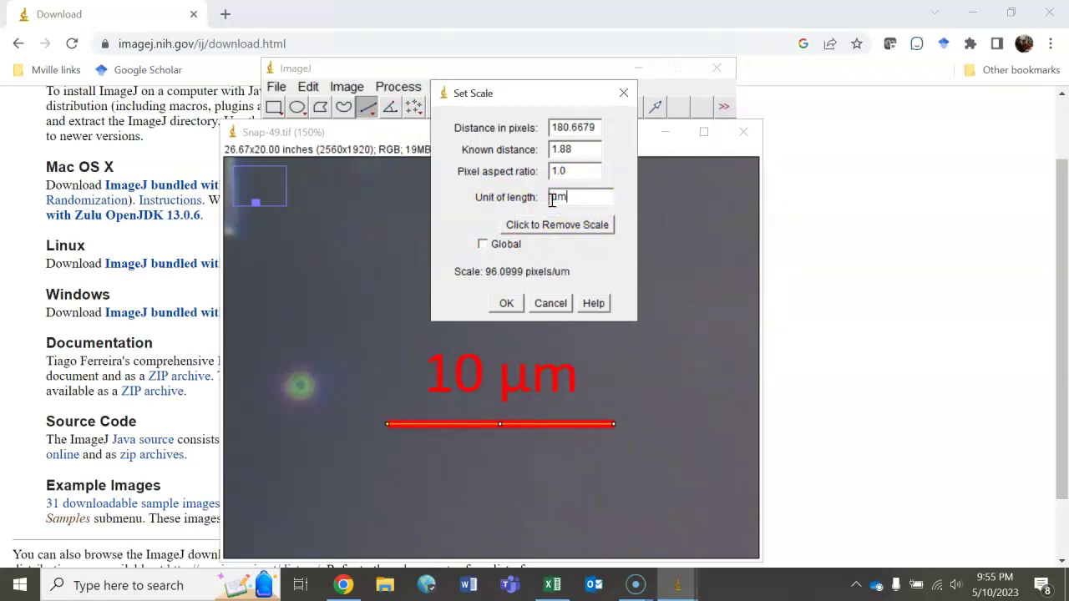
click(536, 150)
key(BackSpace)
key(BackSpace)
key(BackSpace)
key(BackSpace)
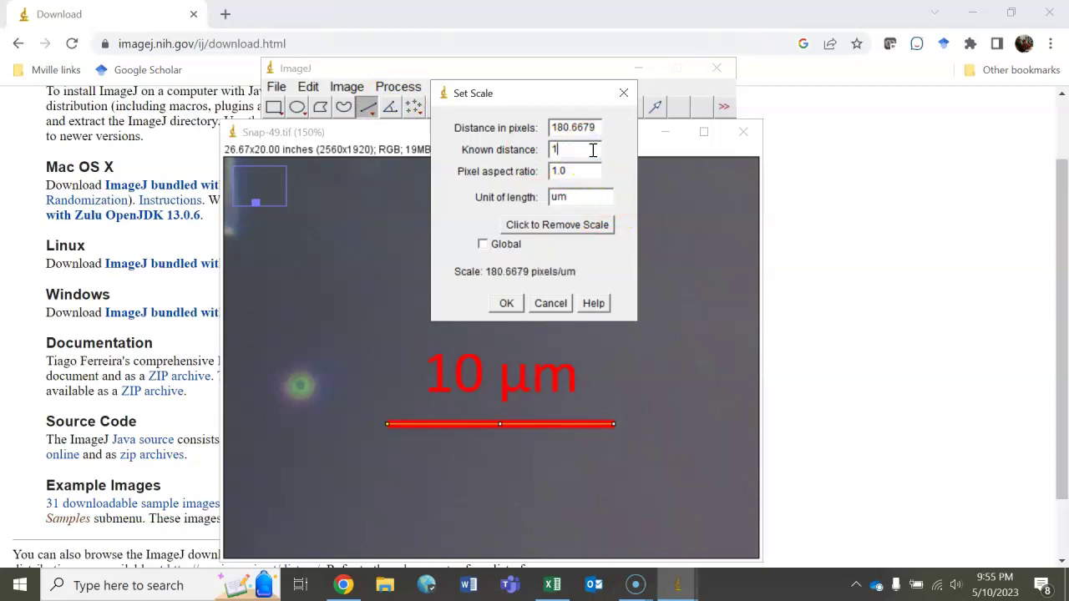
click(506, 303)
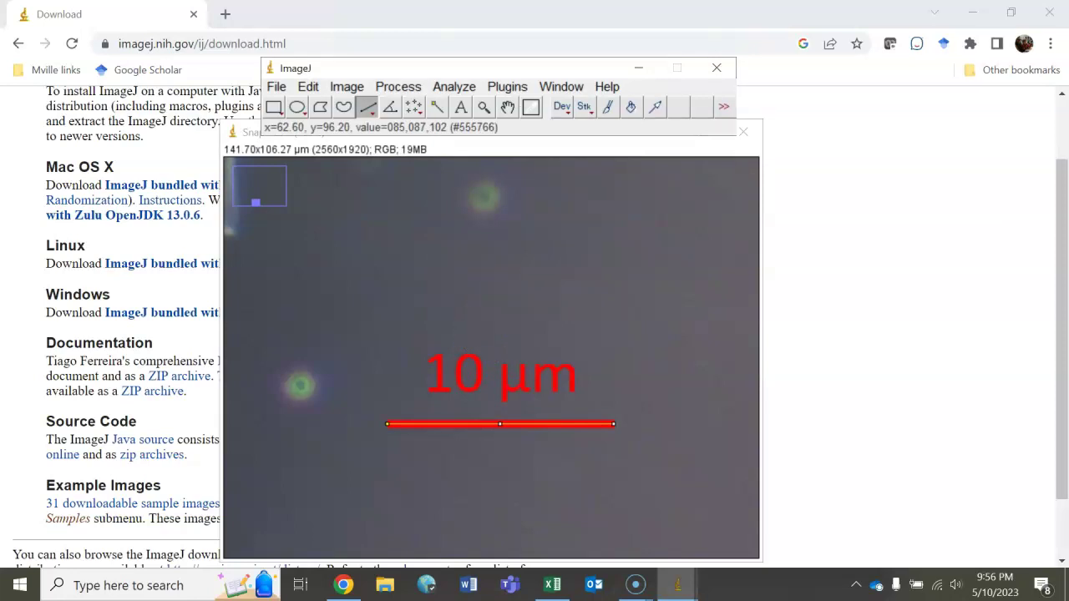
- Zoom in and then back out with the Magnifying Glass to see the whole image
click(483, 107)
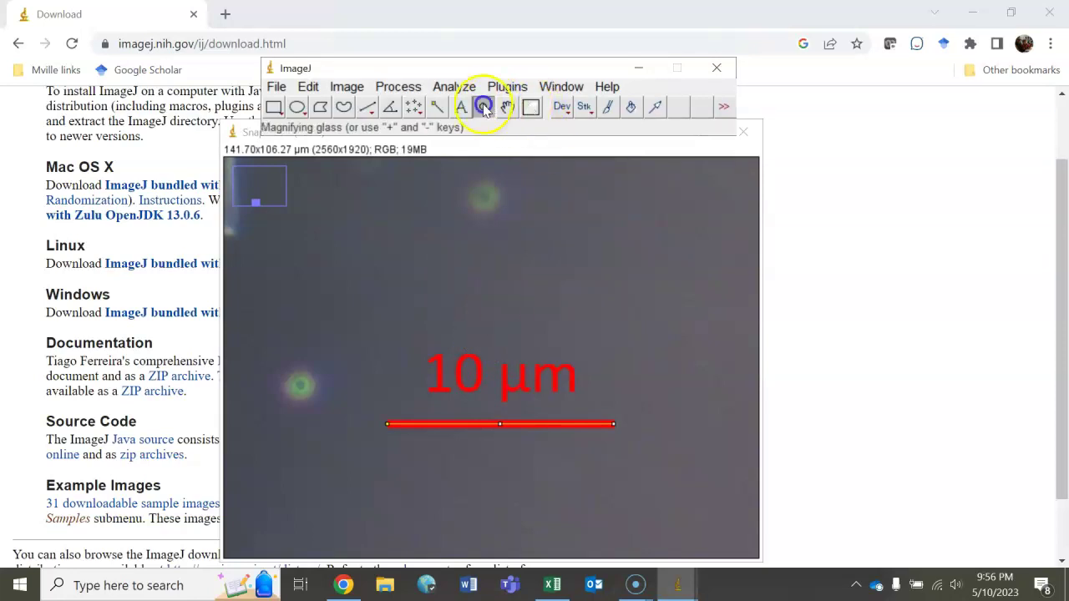
click(470, 312)
click(465, 320)
right_click(465, 320)
right_click(464, 321)
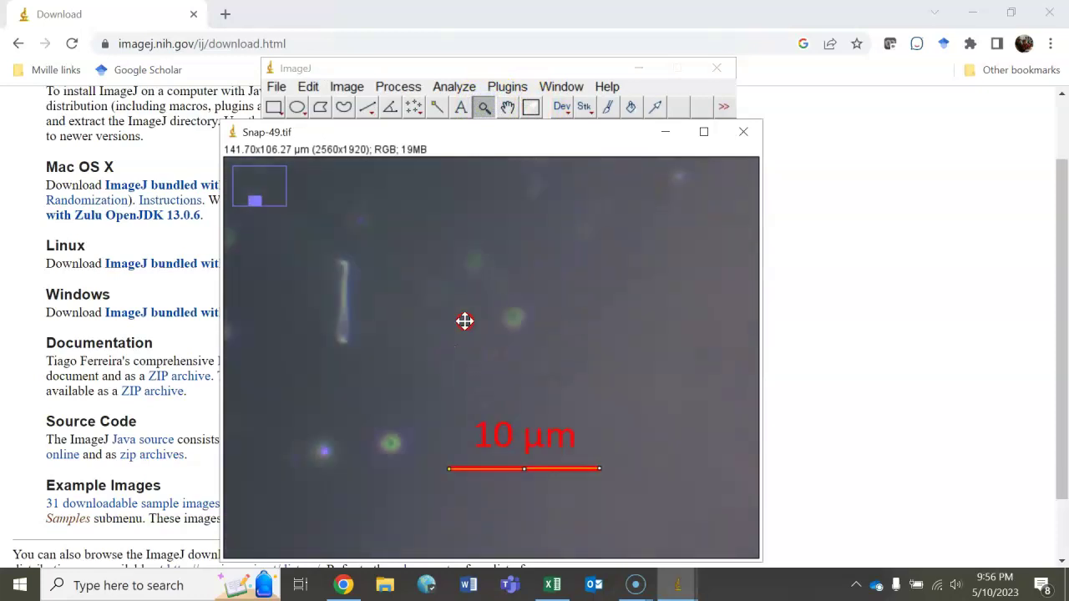
right_click(465, 321)
right_click(464, 321)
right_click(464, 321)
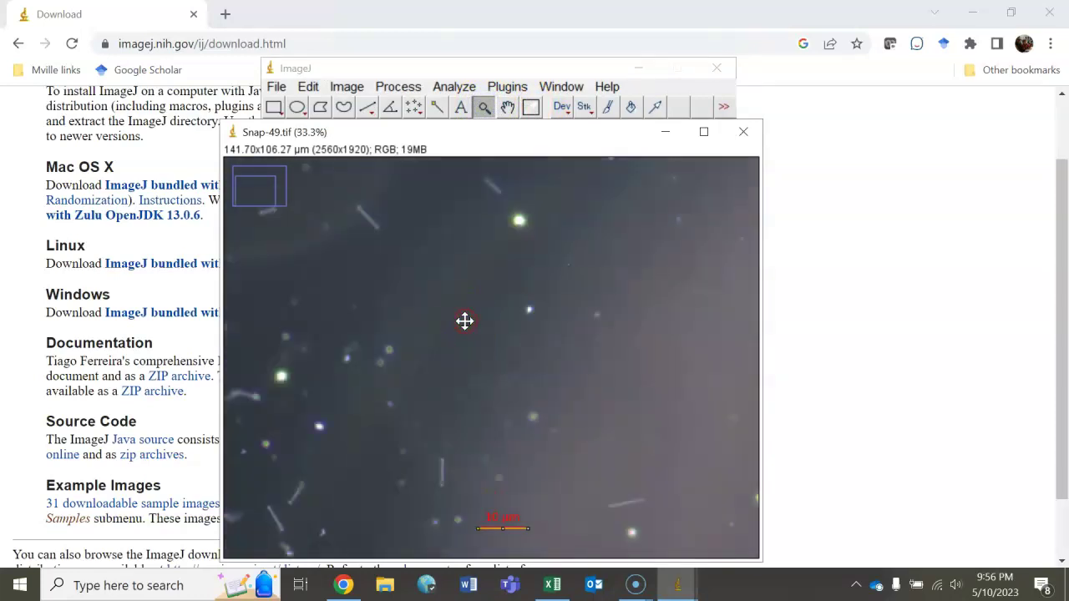
right_click(465, 321)
- Settle the view at 33.3% to show the broad field of spirochetes
click(457, 363)
click(455, 367)
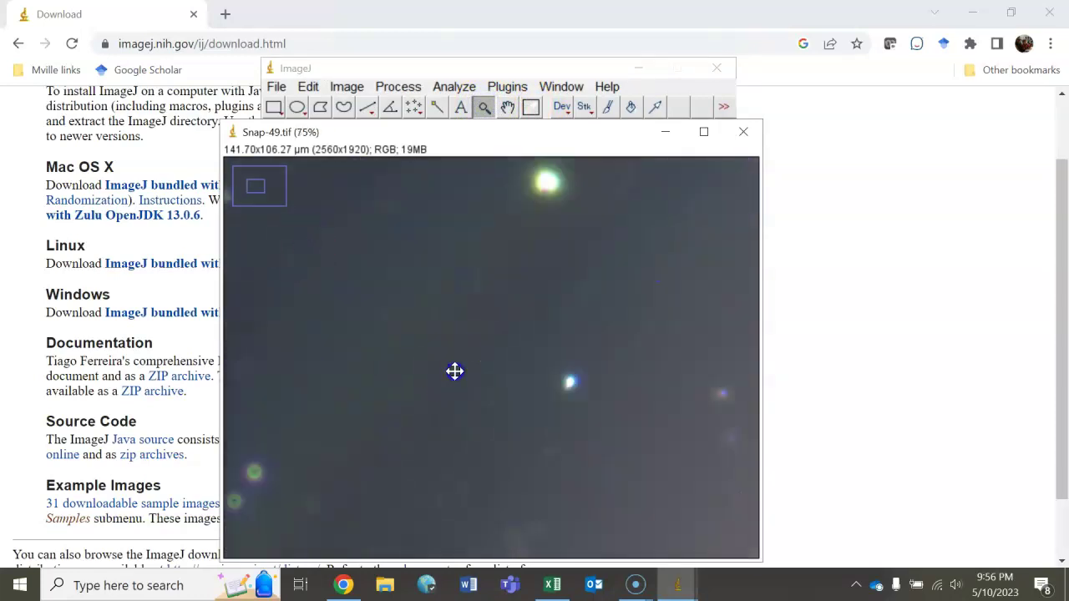
right_click(455, 370)
right_click(454, 370)
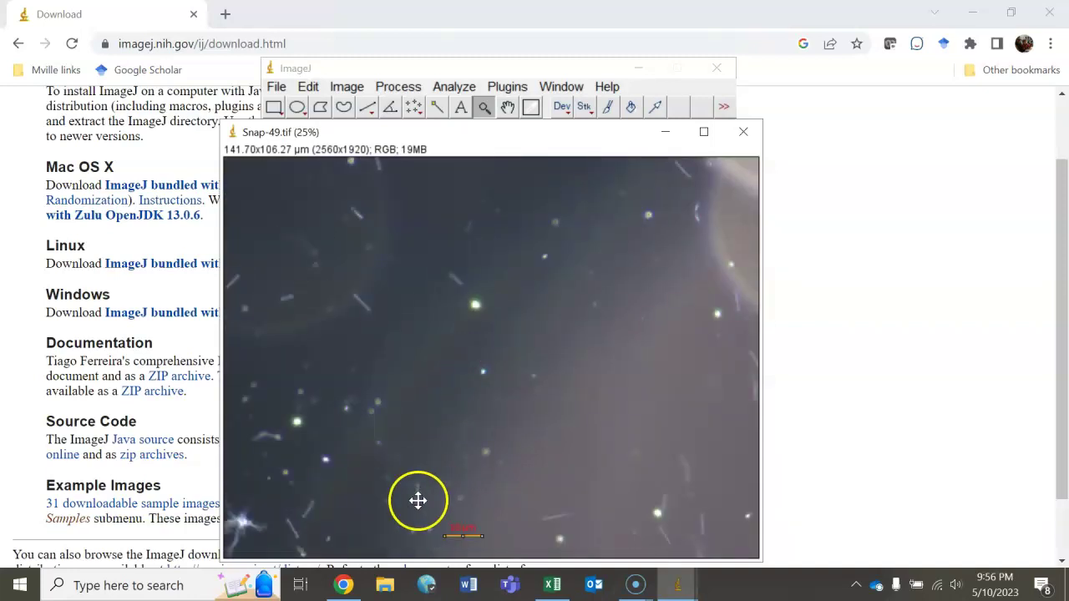
click(427, 453)
click(397, 452)
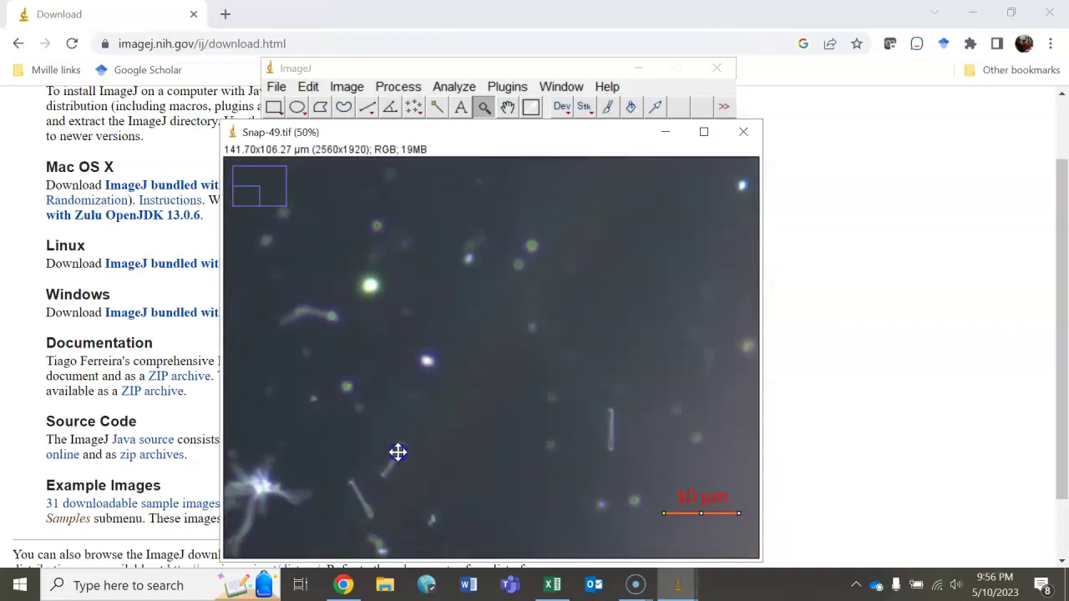
click(436, 404)
right_click(472, 344)
right_click(472, 344)
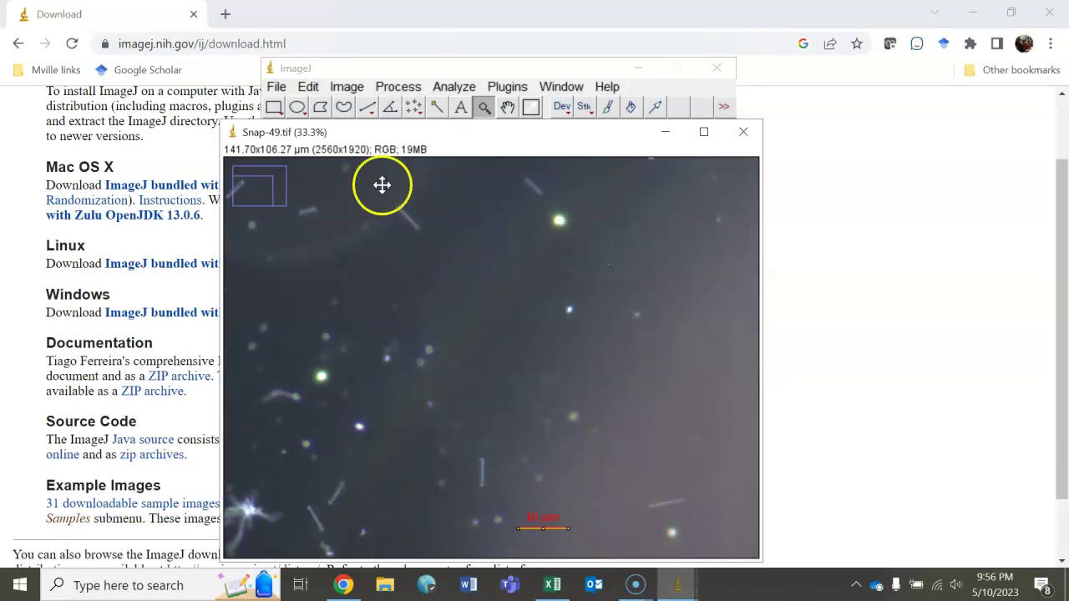
click(366, 106)
- Draw a trial line on a spirochete, then dismiss the popup and clear it
drag(425, 382, 465, 314)
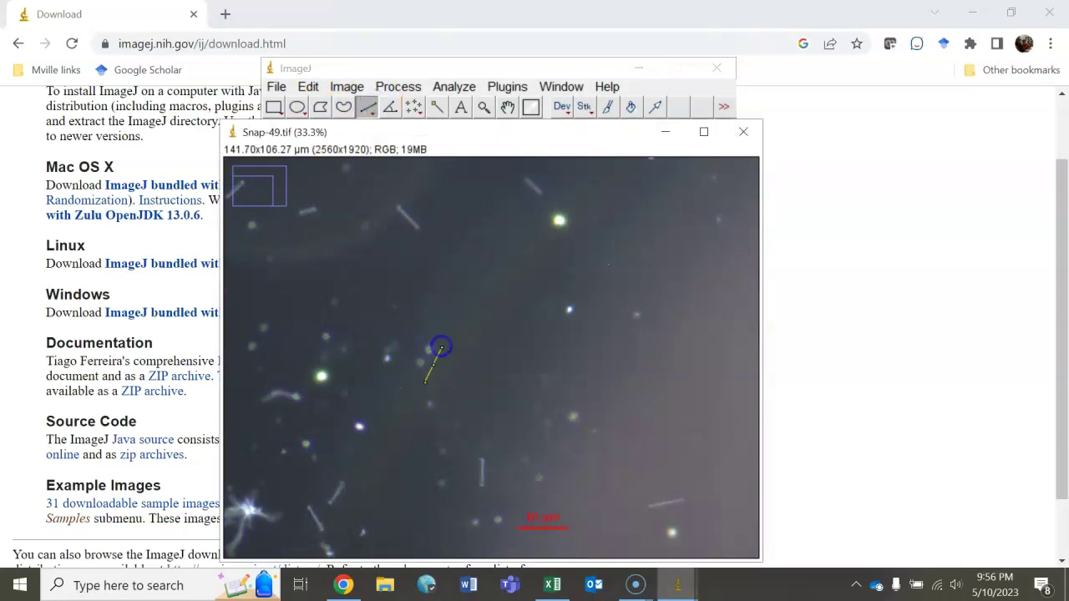
right_click(440, 345)
click(406, 375)
- Draw a straight line along the upper-left spirochete
click(364, 106)
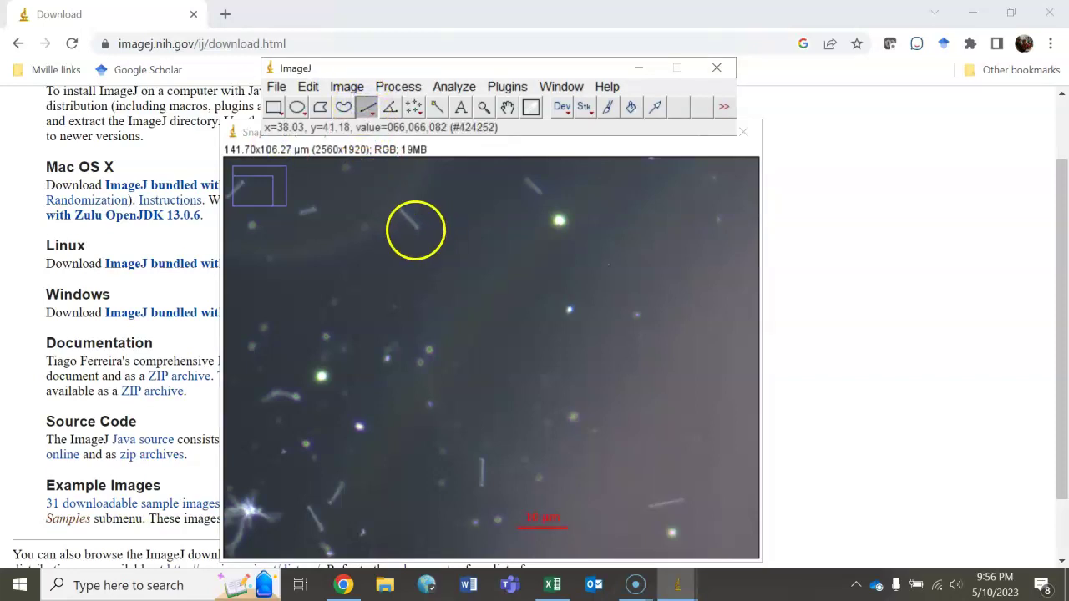
click(417, 228)
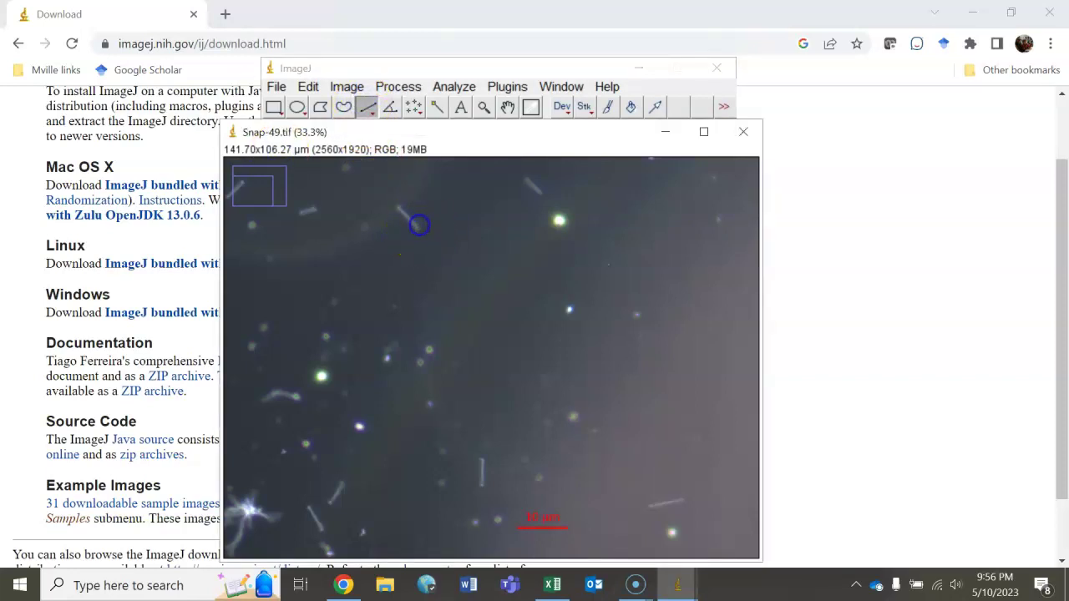
click(279, 152)
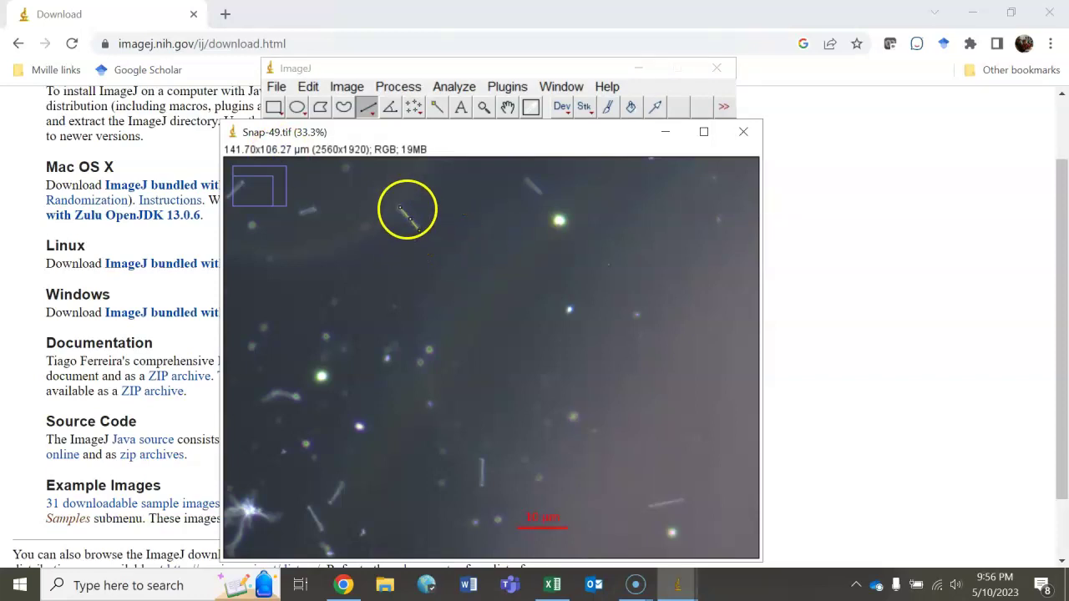
click(417, 220)
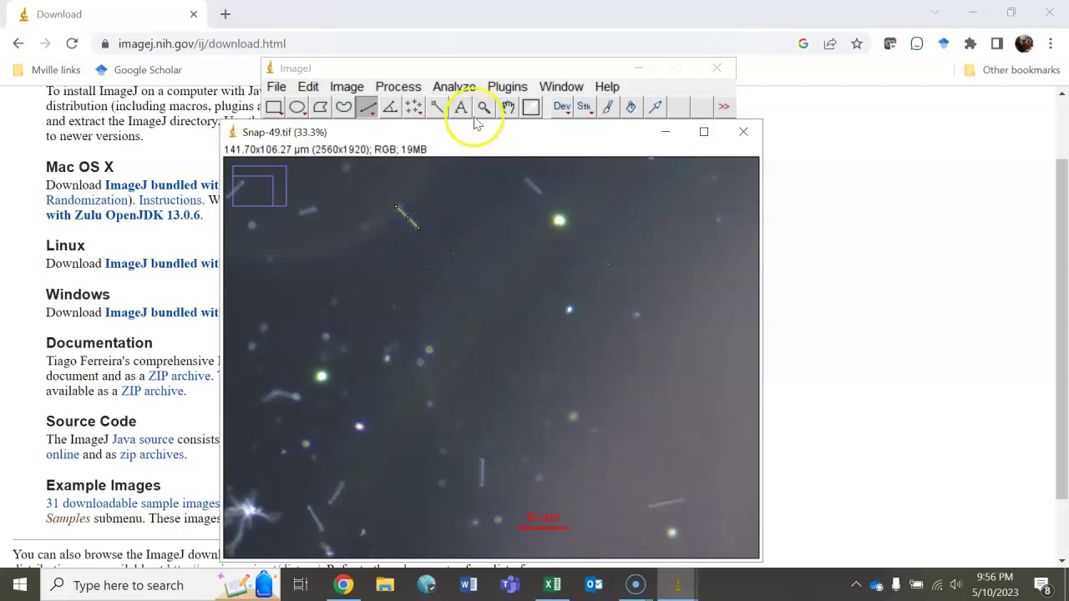
click(453, 86)
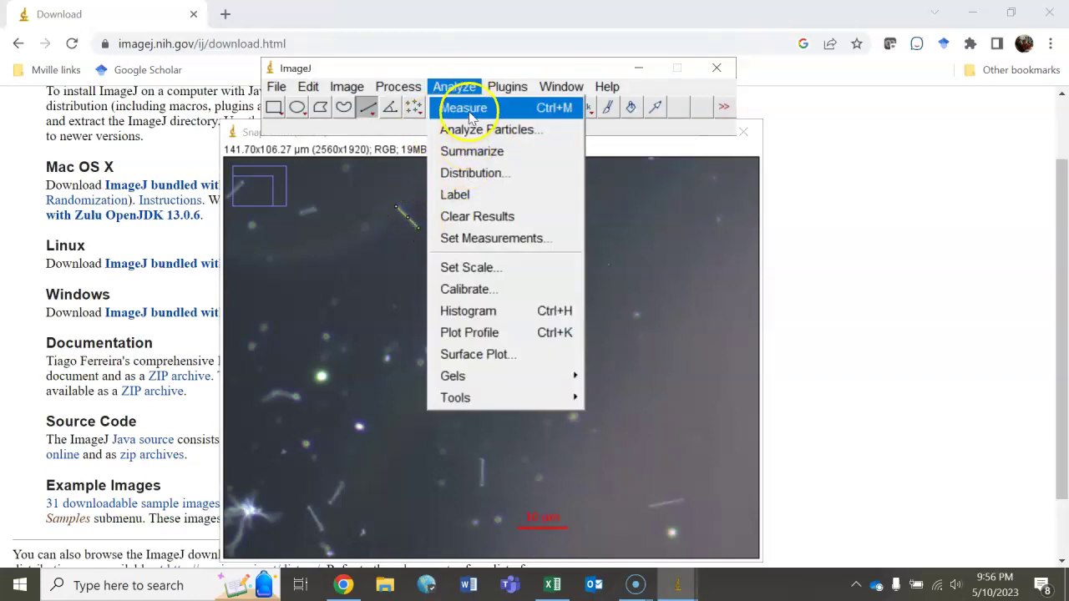
- Measure four spirochete lengths with Ctrl+M: 6.224, 5.490, 7.253 and 5.355 µm
click(470, 116)
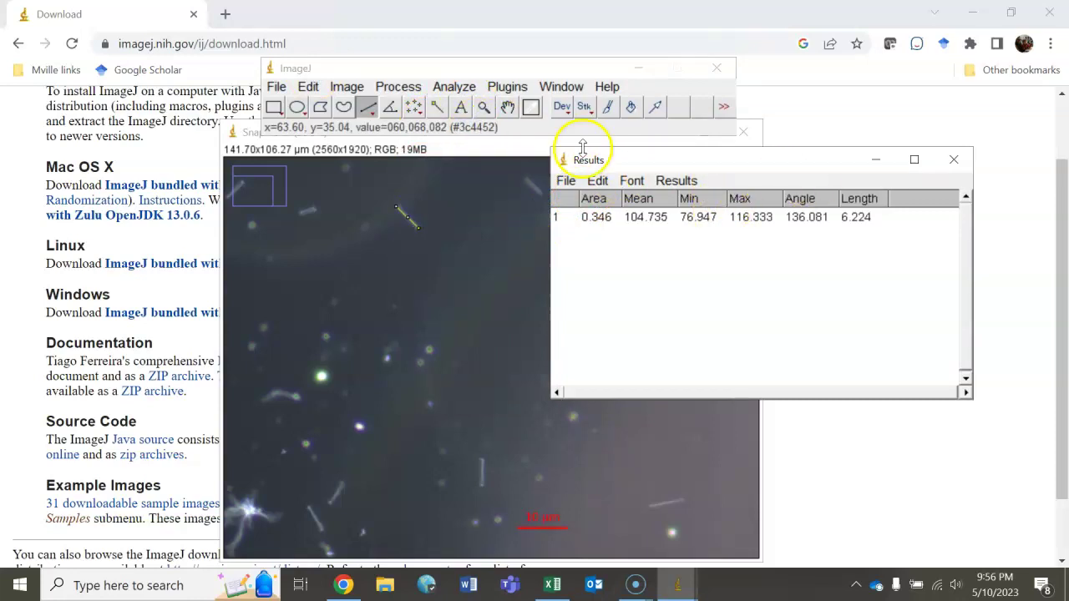
drag(582, 147, 601, 131)
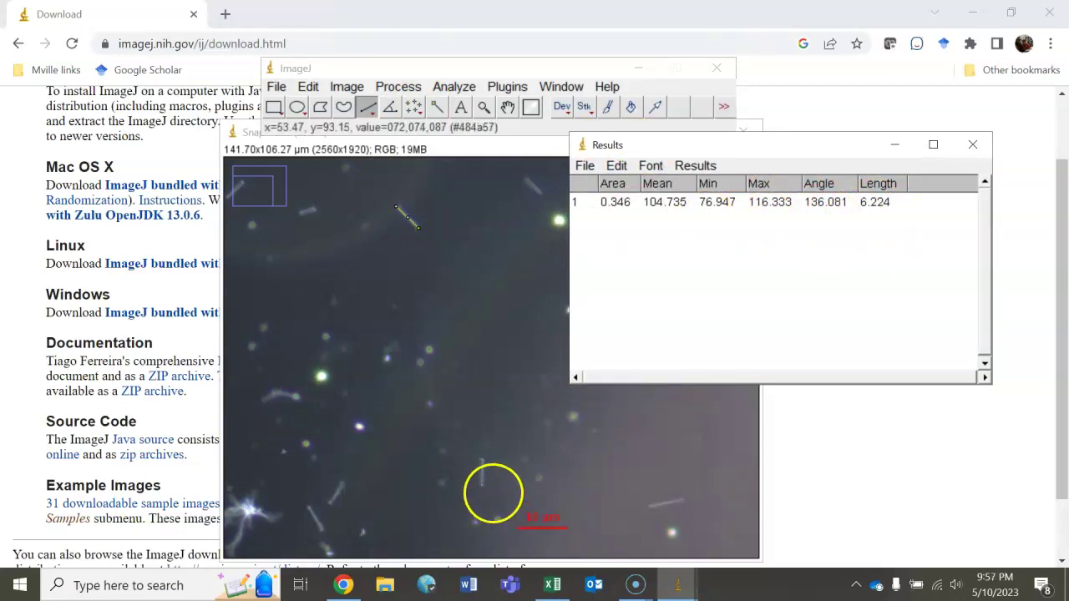
click(493, 493)
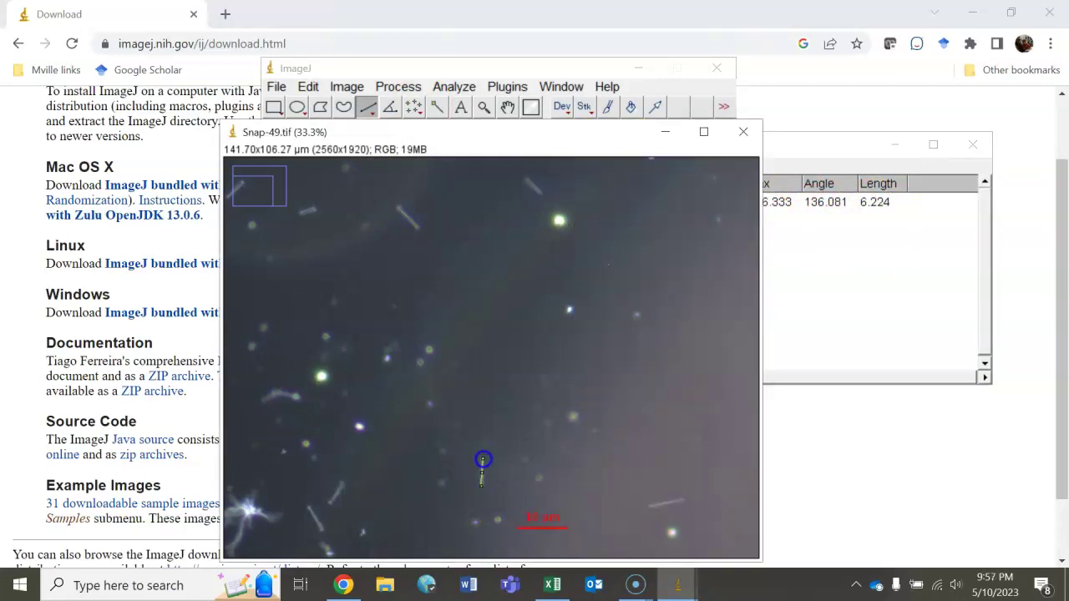
key(ctrl+m)
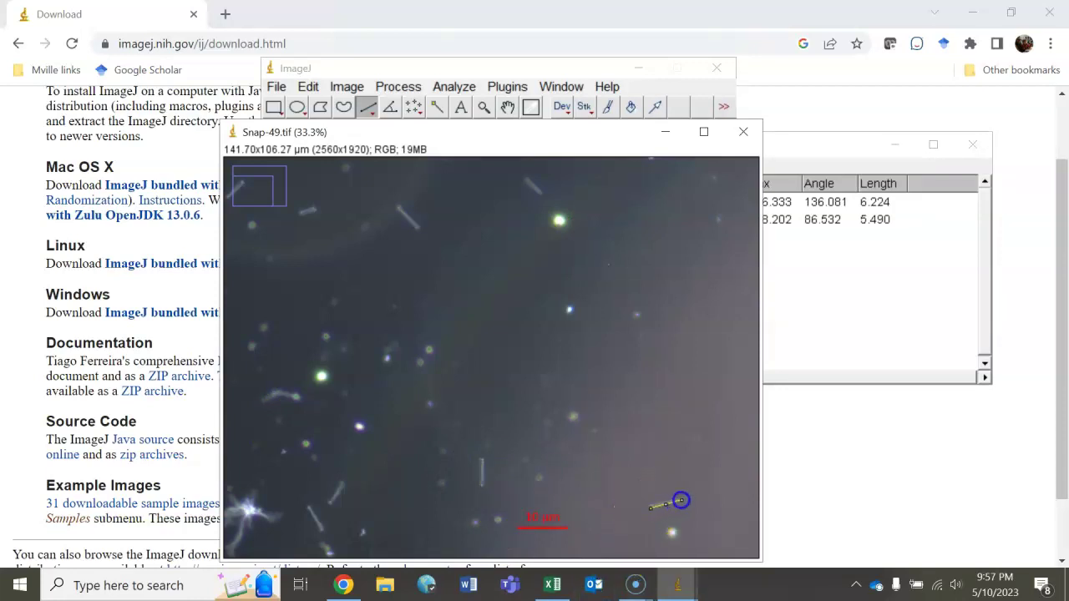
key(ctrl+m)
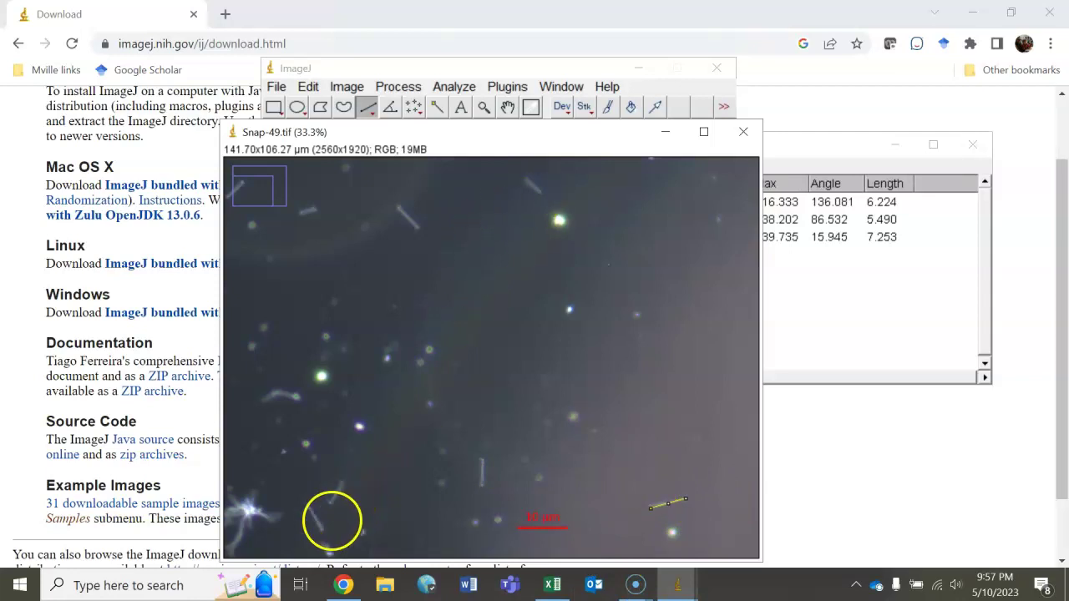
drag(322, 525, 310, 508)
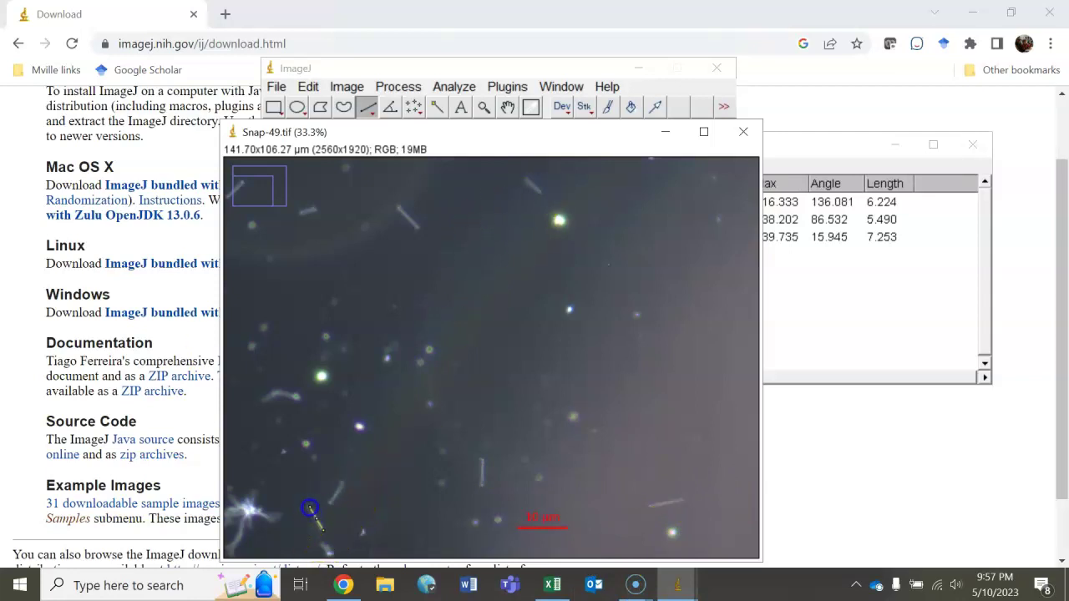
key(ctrl+m)
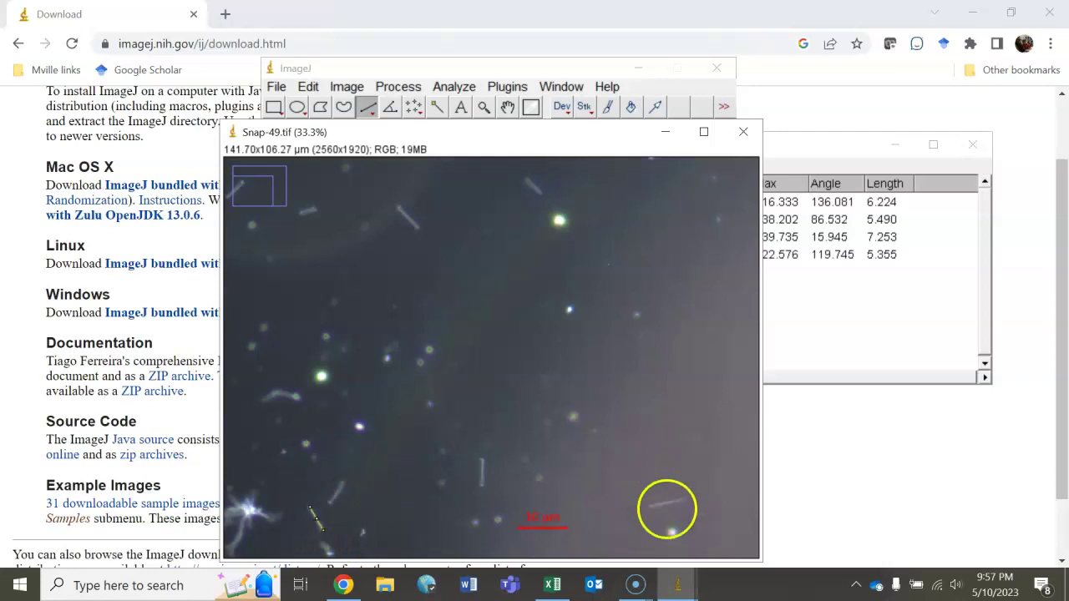
- Trace a line along the faint streak near the upper left
click(524, 190)
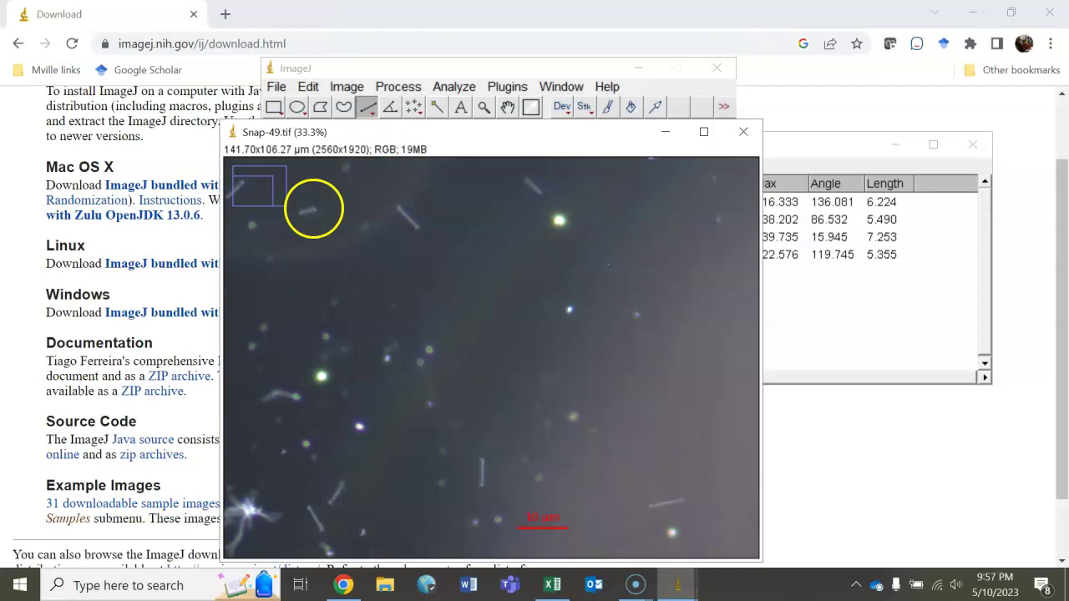
drag(317, 209, 299, 211)
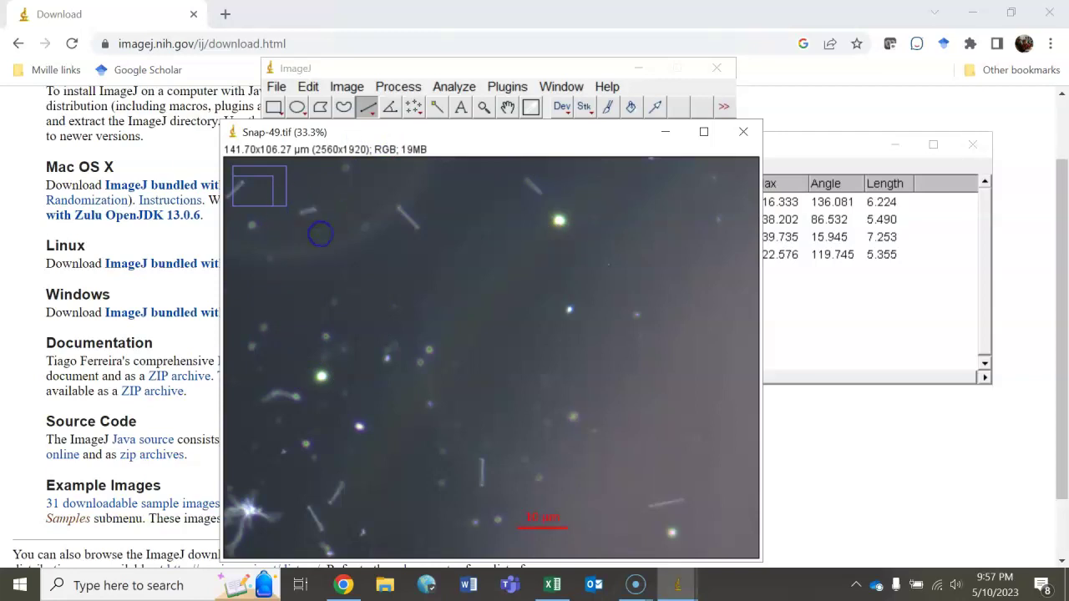
click(320, 77)
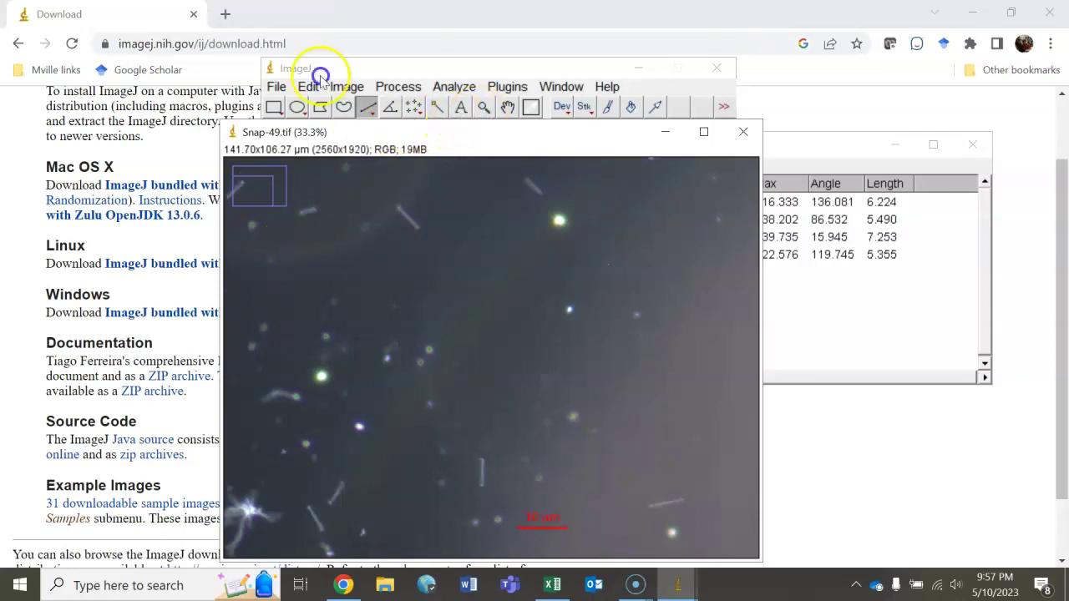
- Zoom the image to 25% and move its window aside to uncover the tools
click(484, 107)
click(399, 365)
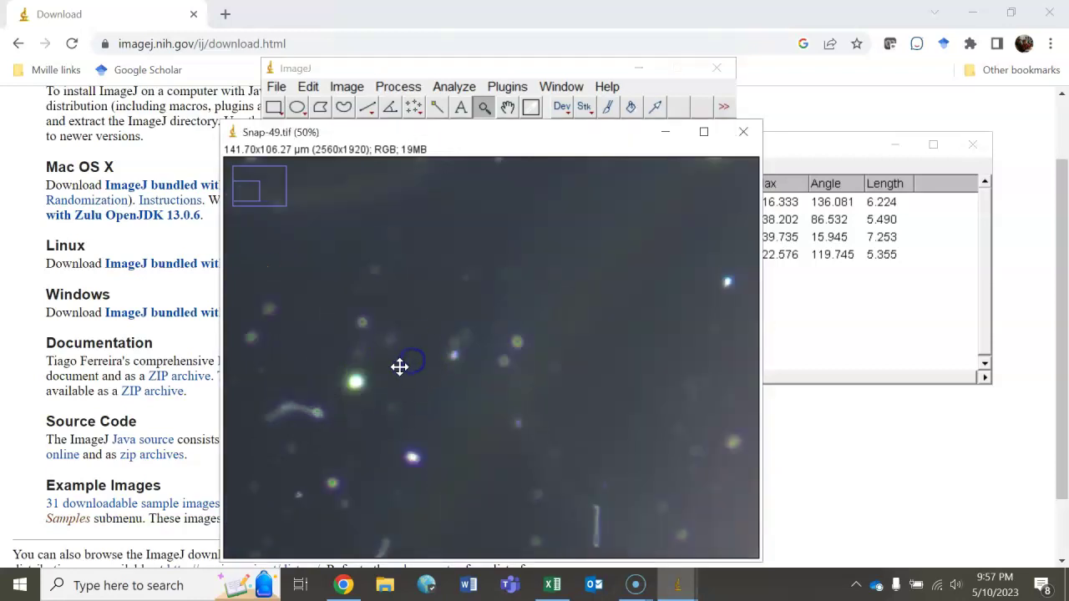
right_click(398, 363)
right_click(277, 222)
click(348, 317)
click(349, 316)
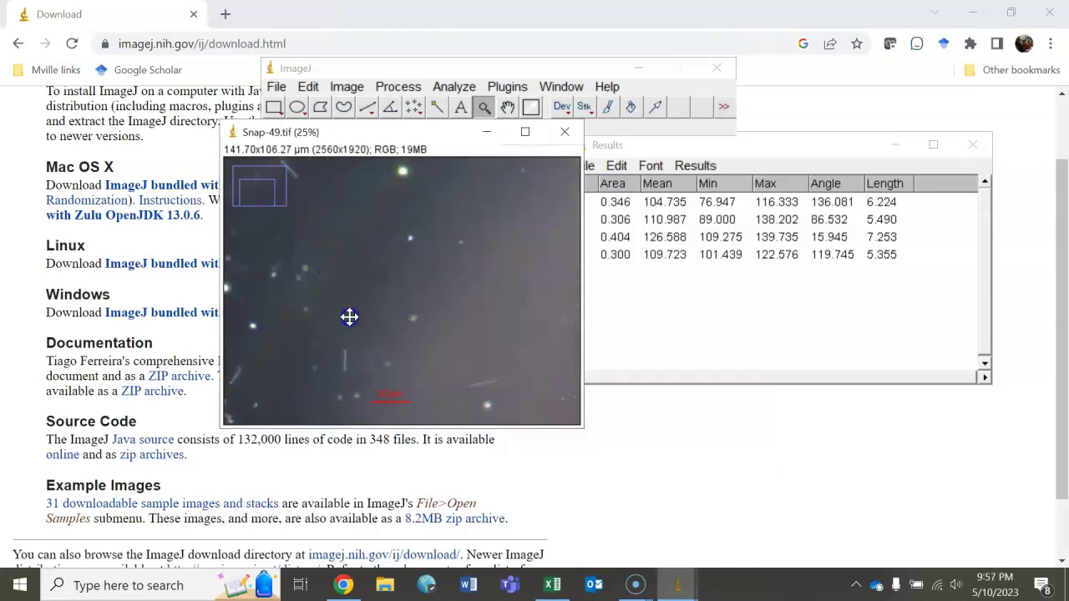
click(389, 286)
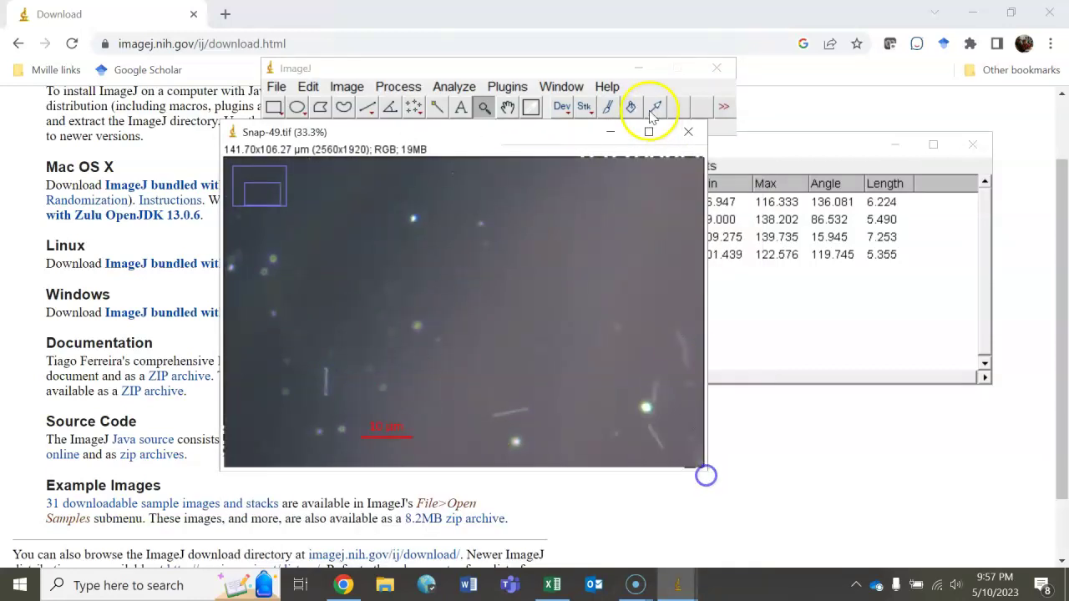
click(648, 131)
right_click(510, 358)
right_click(457, 363)
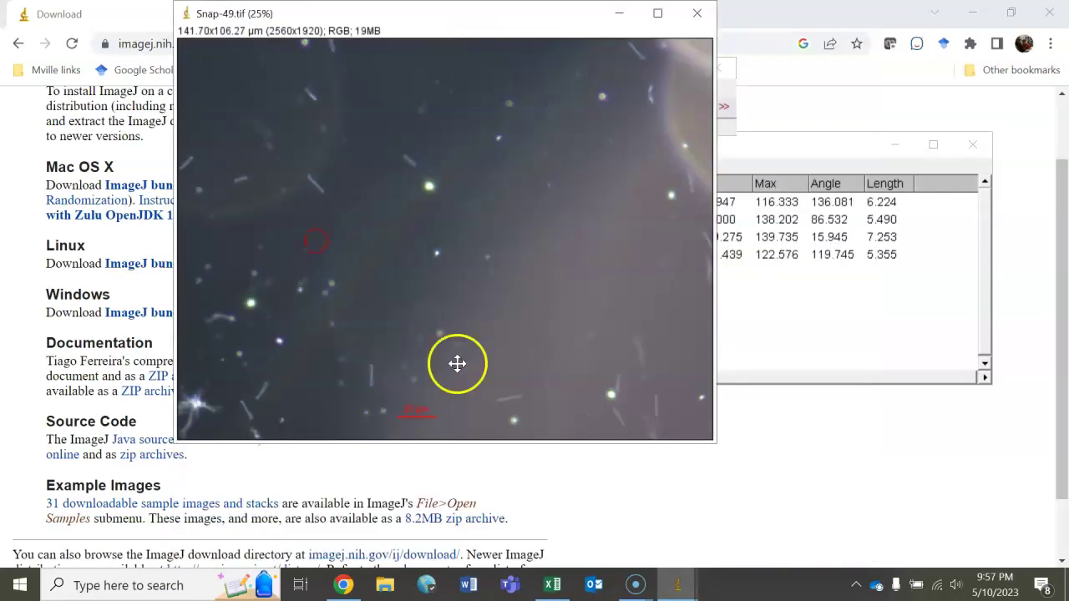
drag(258, 16, 306, 118)
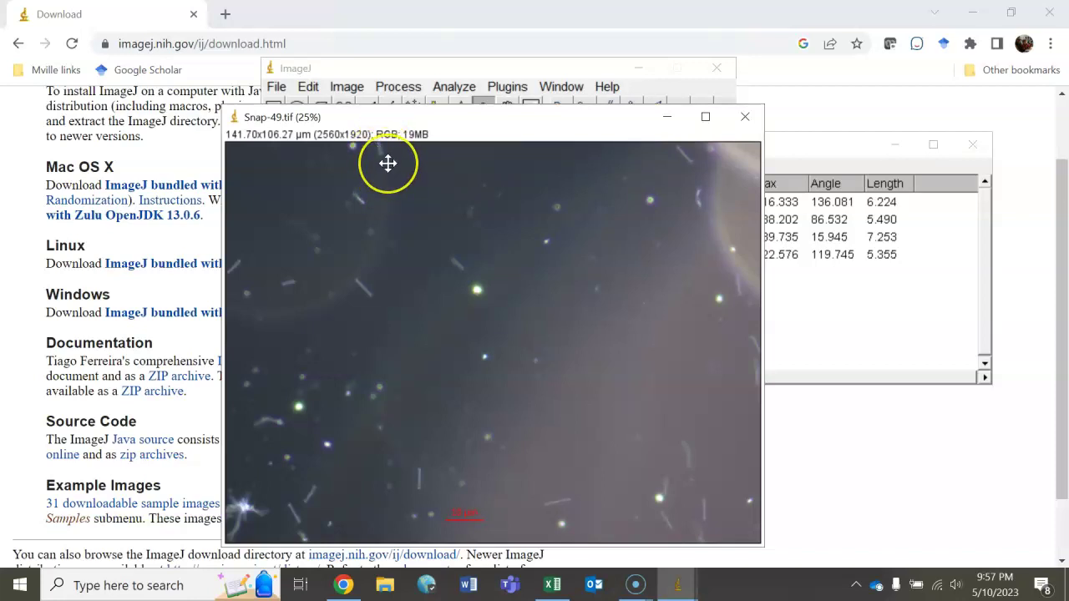
mouse_move(388, 166)
mouse_down()
mouse_move(764, 370)
mouse_move(747, 351)
mouse_move(696, 196)
mouse_move(713, 204)
mouse_move(697, 200)
mouse_move(693, 221)
mouse_up()
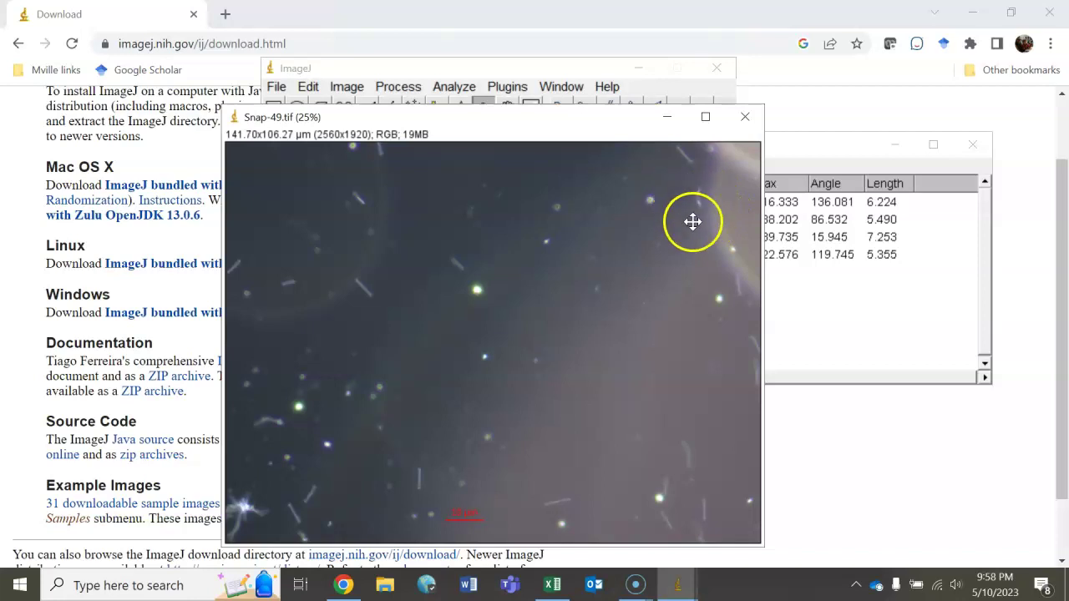
- Trace and measure the spirochete at the top-right edge of the image
click(484, 73)
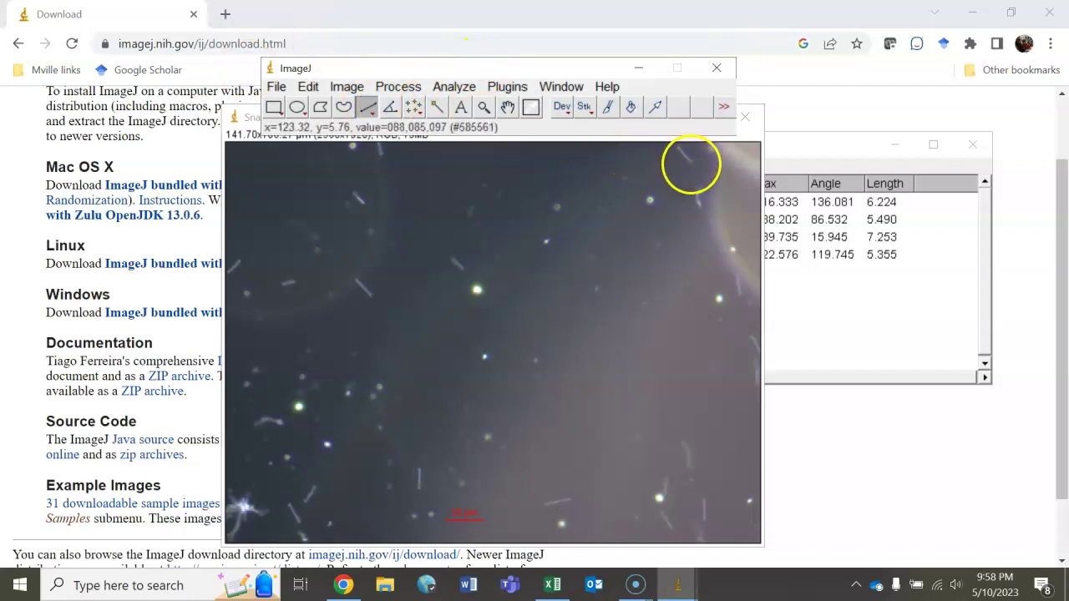
click(682, 156)
drag(679, 150, 692, 160)
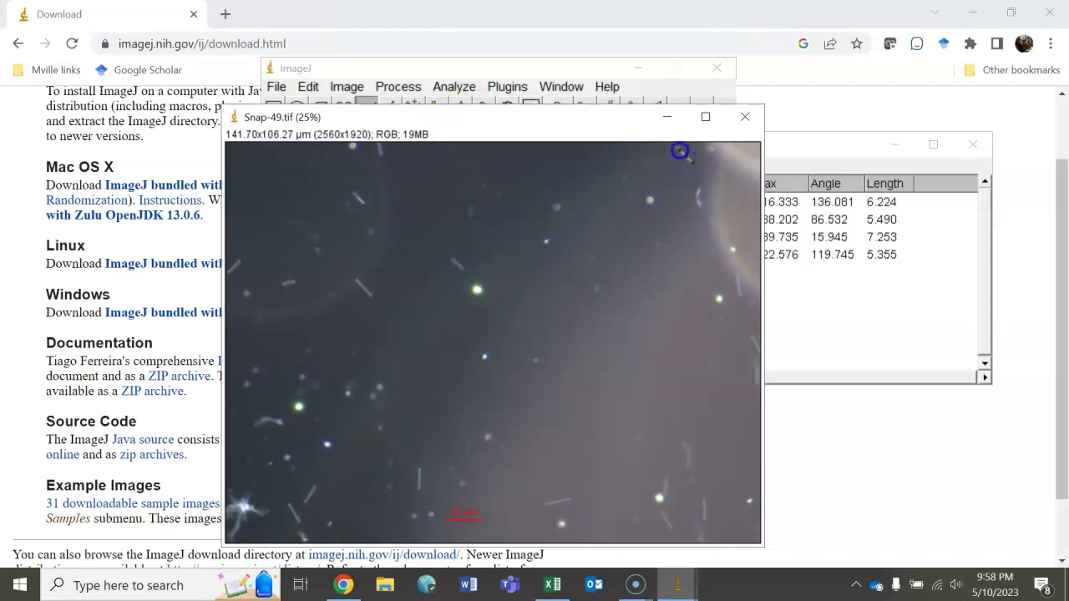
key(ctrl+m)
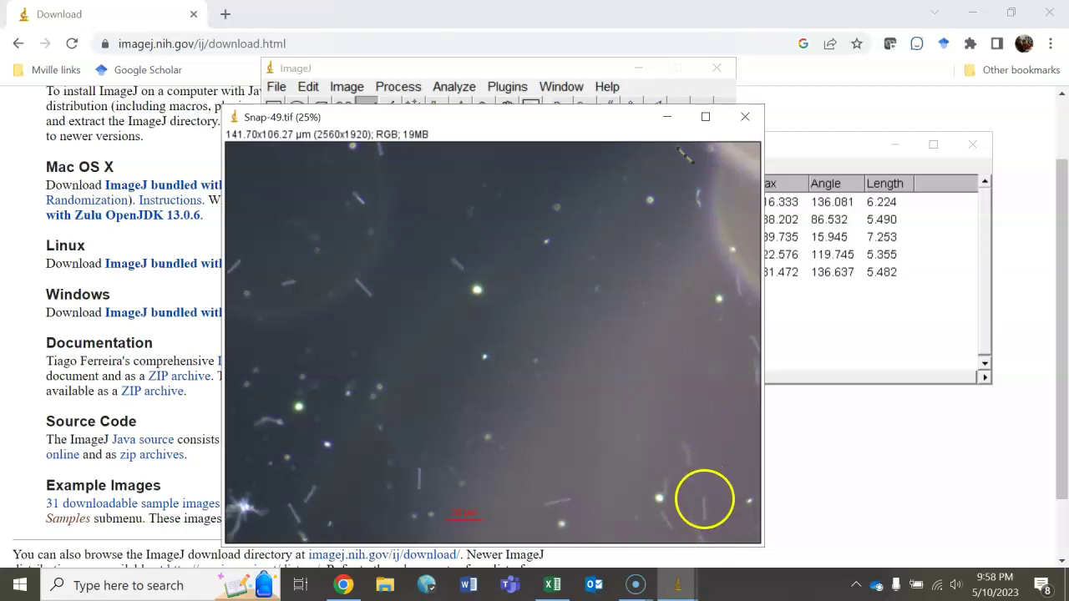
- Trace and measure spirochetes near the bottom right, then move the ImageJ window up-left
click(703, 498)
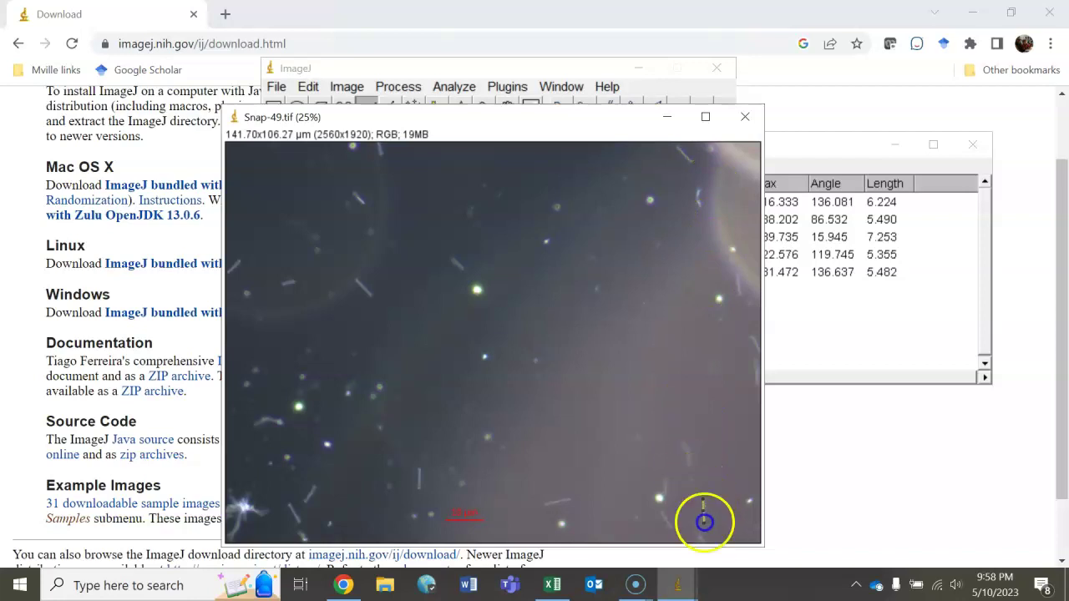
drag(704, 522, 703, 522)
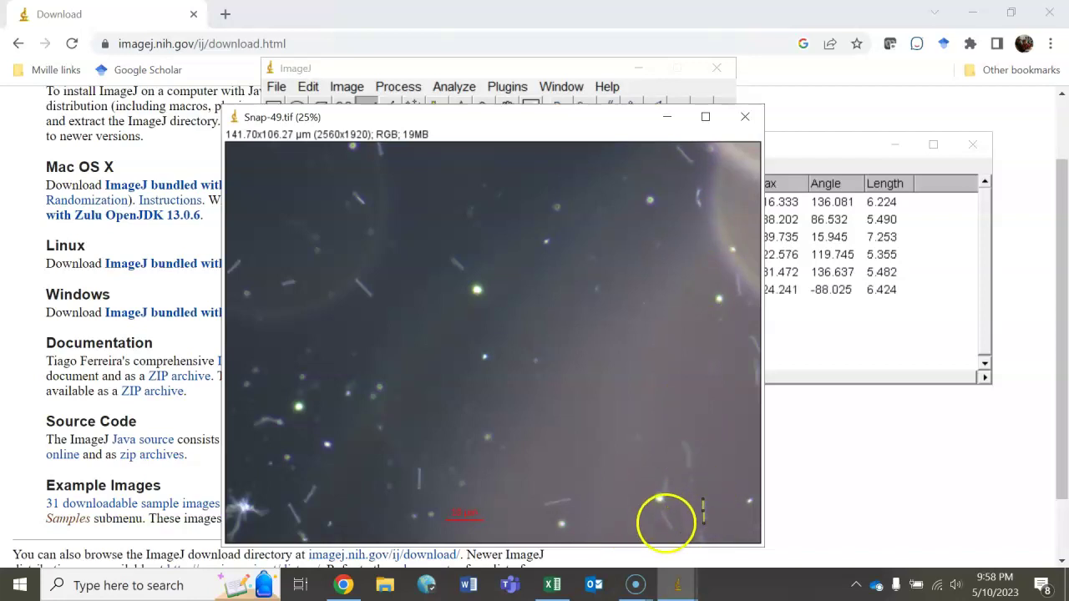
click(666, 517)
key(ctrl+m)
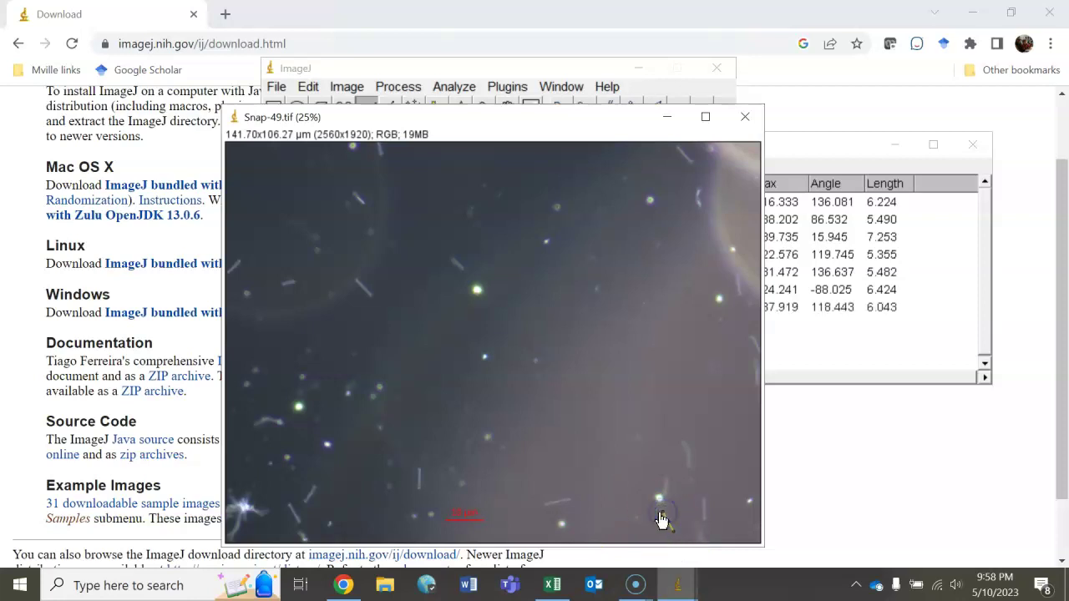
drag(673, 476, 668, 496)
drag(683, 434, 691, 455)
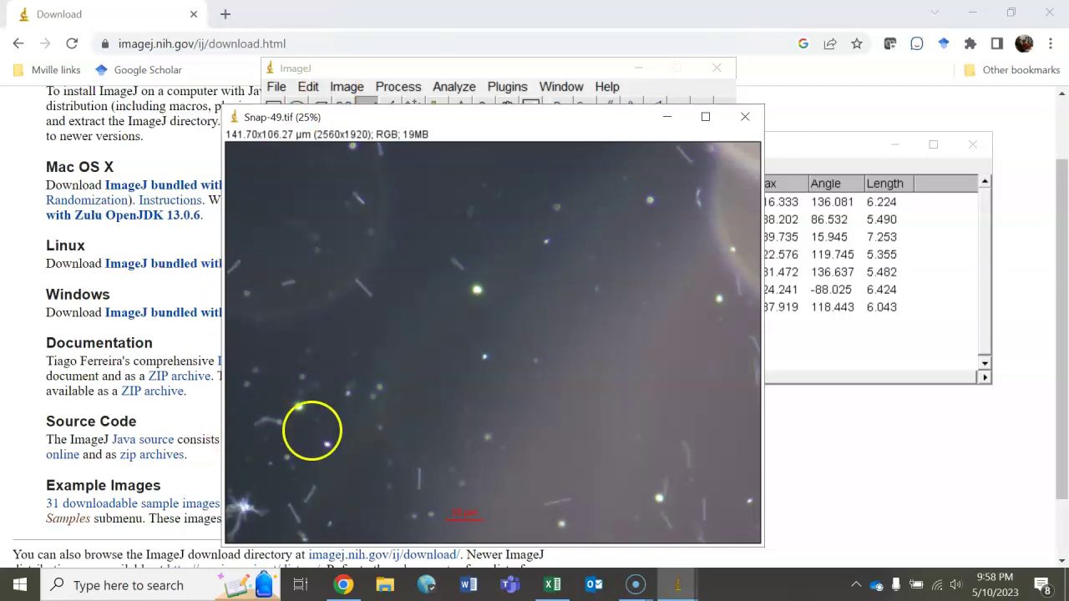
drag(363, 70, 261, 53)
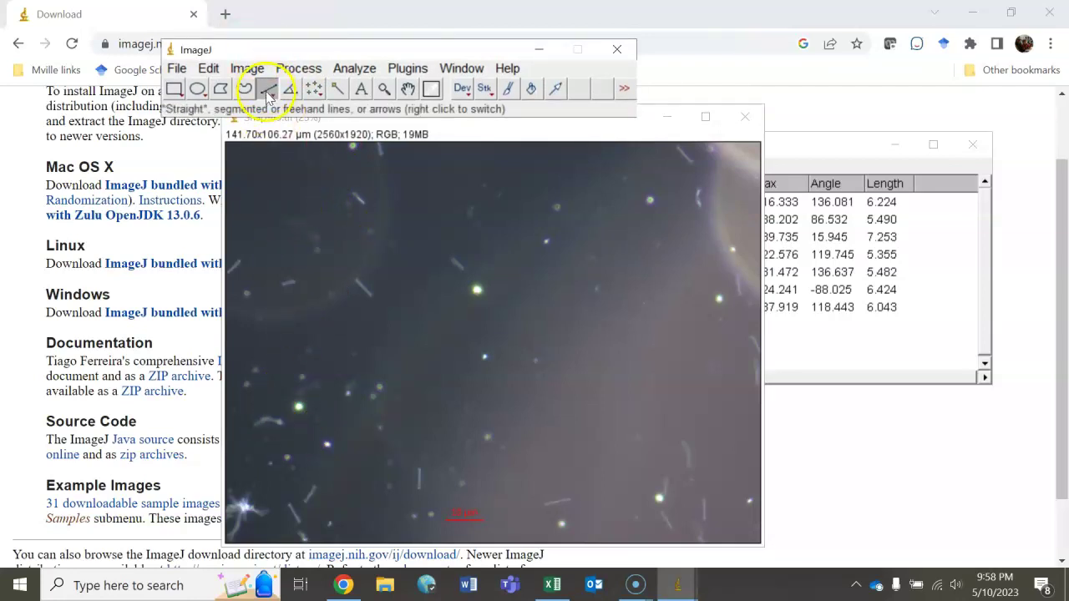
- Trace the curved eighth spirochete with a segmented line and measure its length (7.554)
click(266, 420)
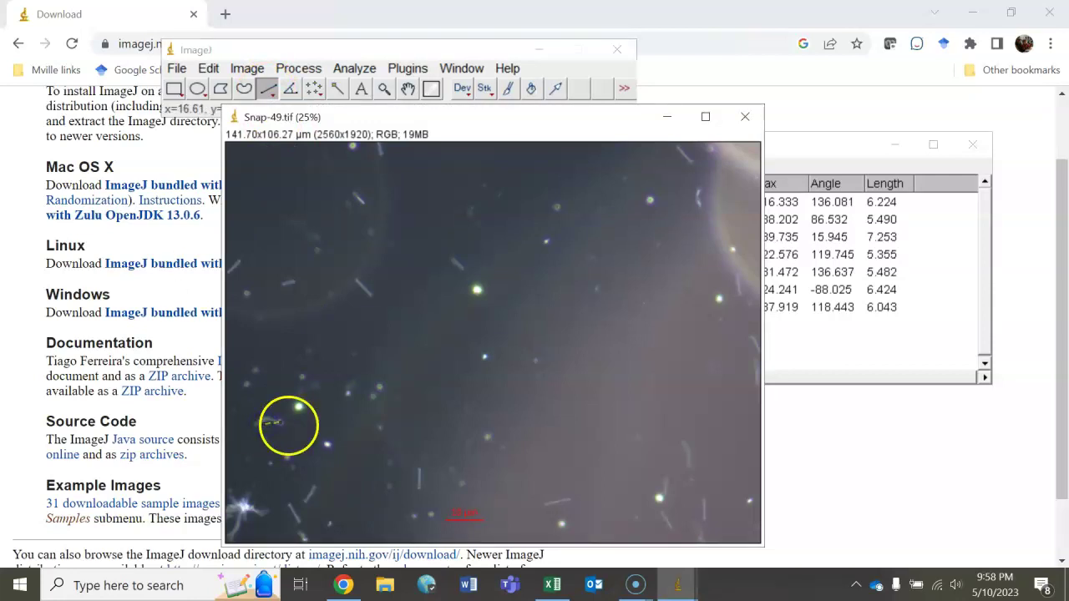
right_click(272, 89)
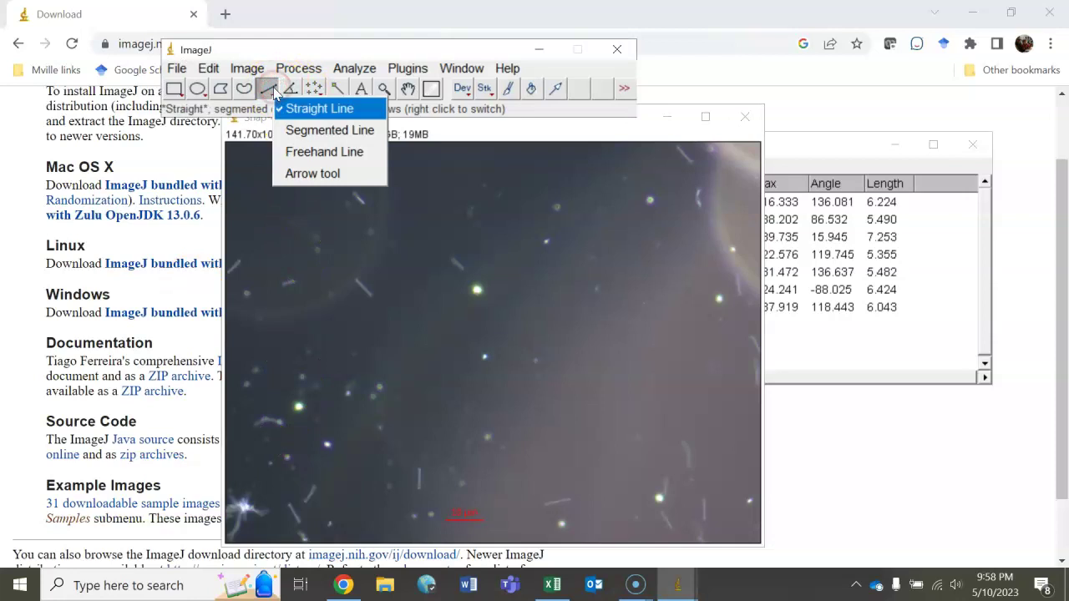
click(302, 132)
click(283, 423)
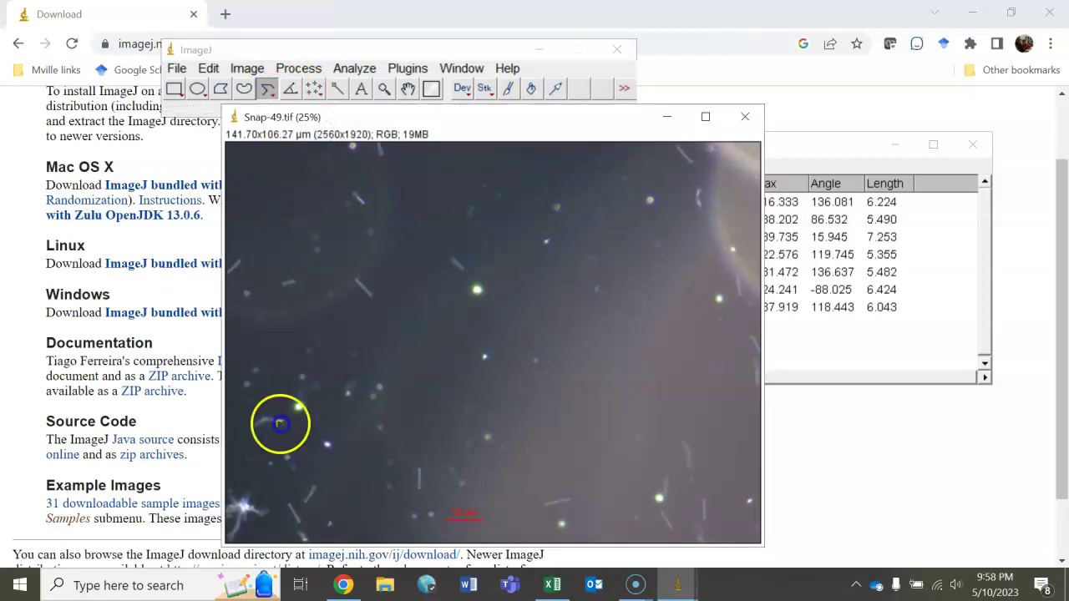
click(255, 426)
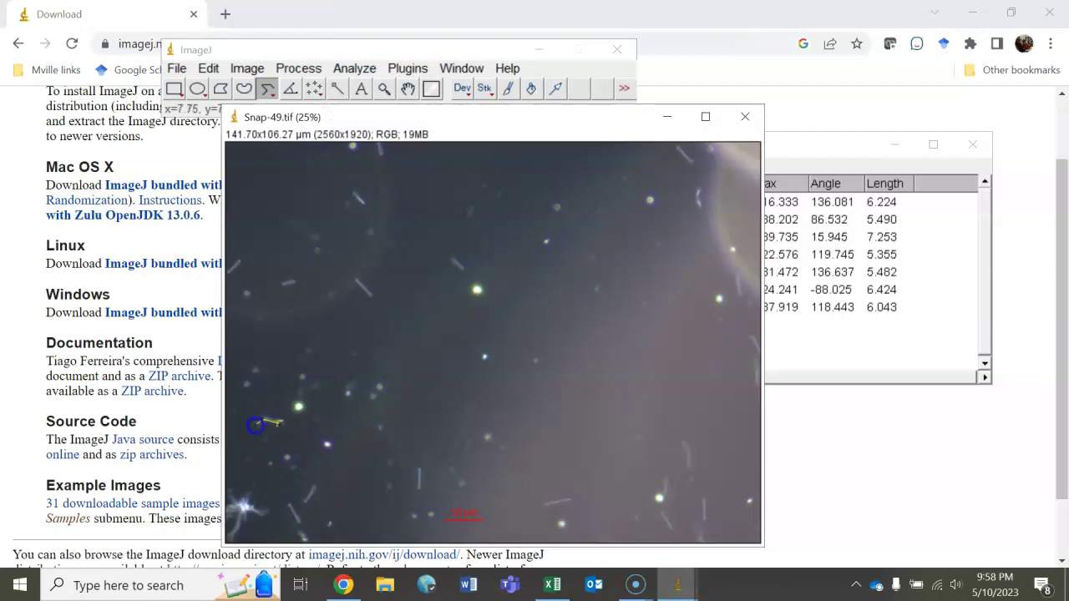
key(ctrl+m)
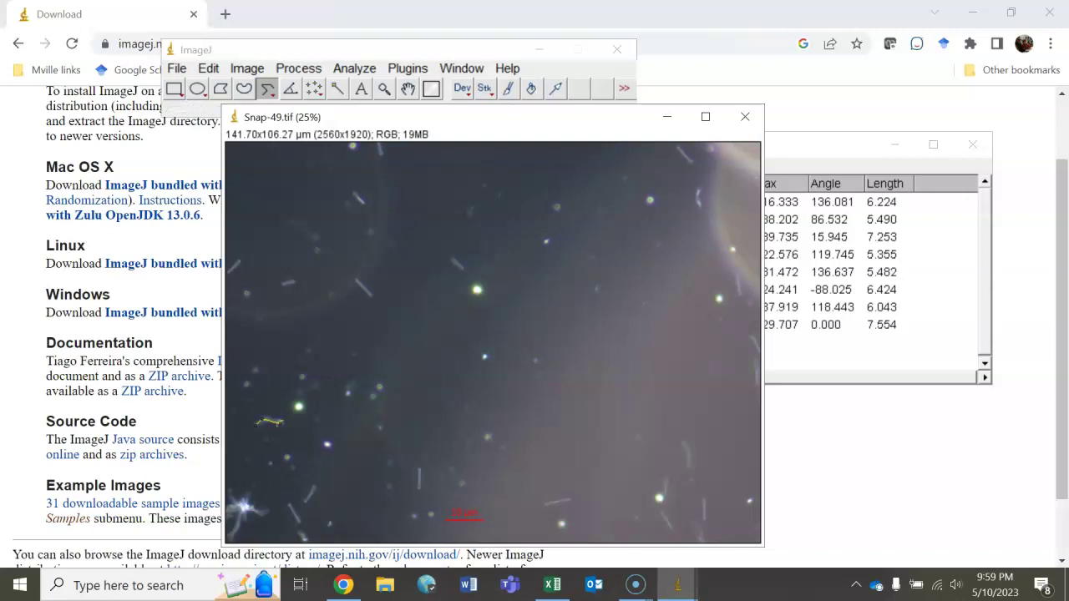
- Switch the line tool back to straight lines
double_click(267, 88)
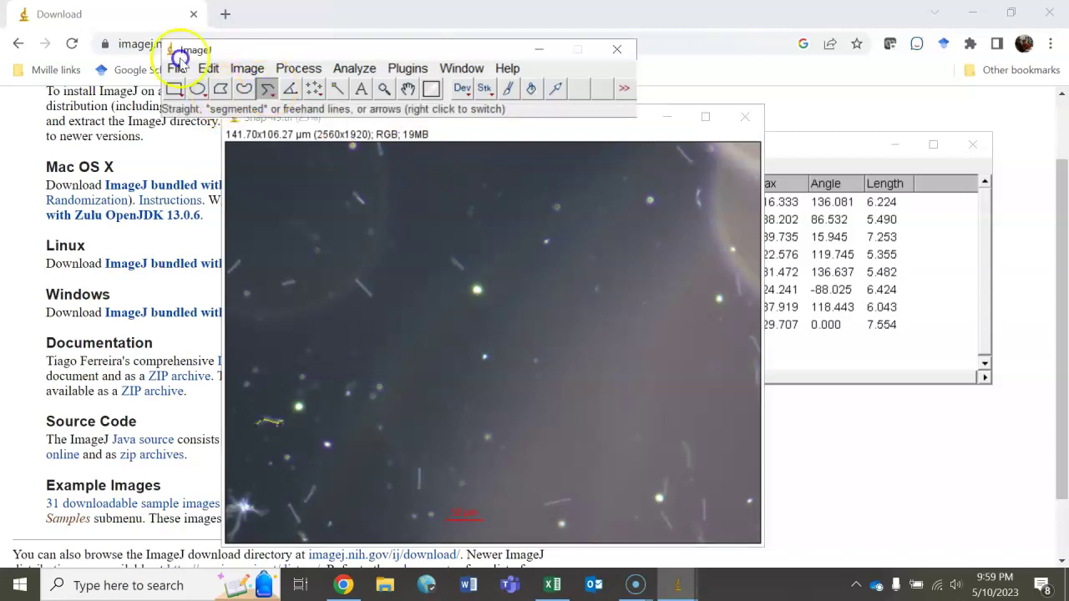
right_click(267, 87)
click(284, 111)
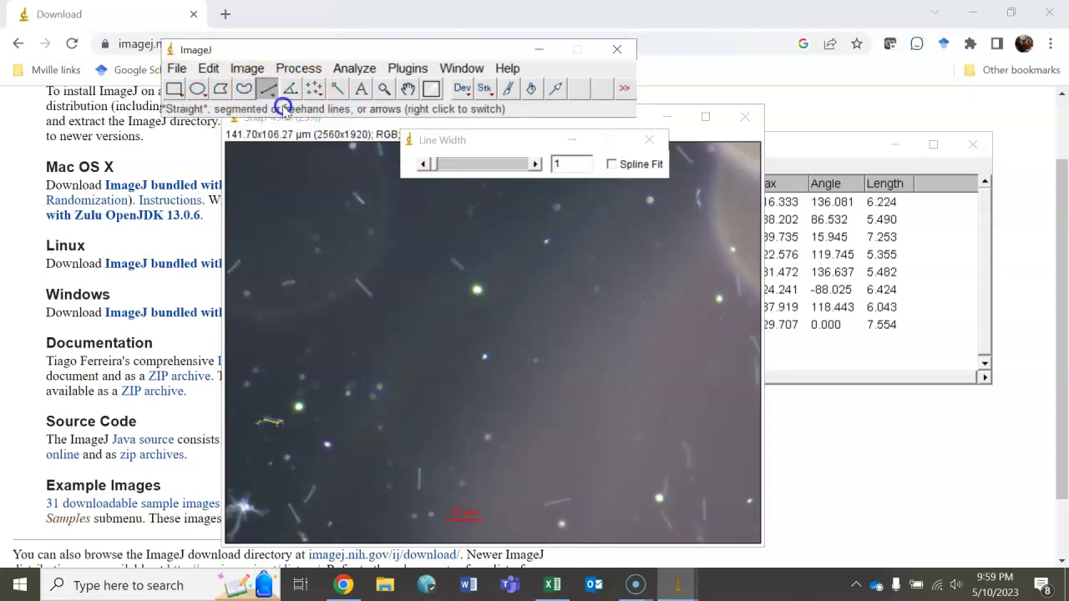
- Select all eight Results rows for copying, then switch to the blank Excel workbook Book1
click(384, 229)
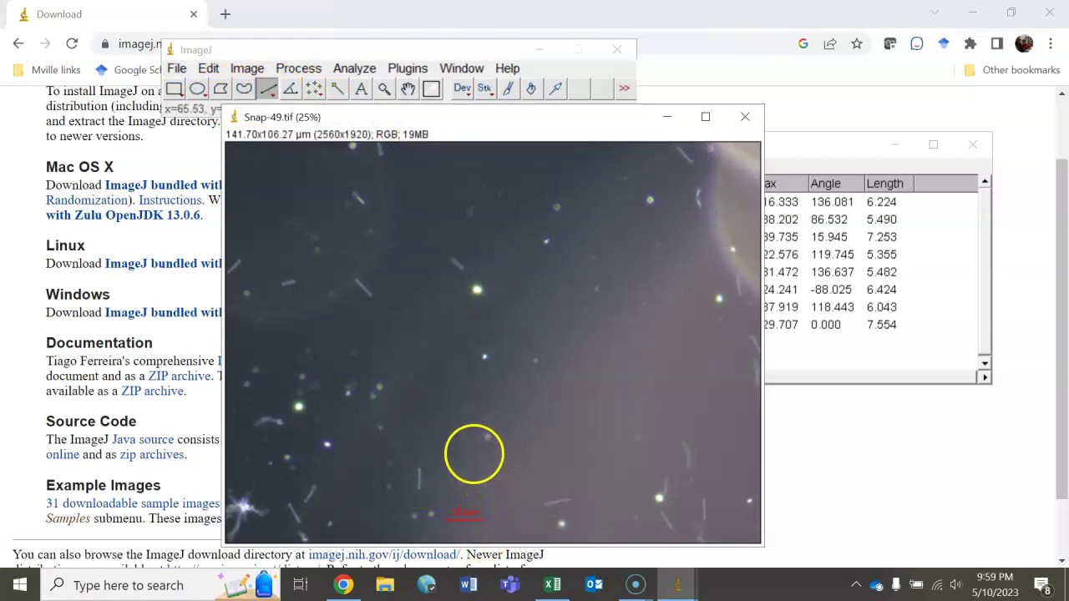
drag(826, 144, 755, 138)
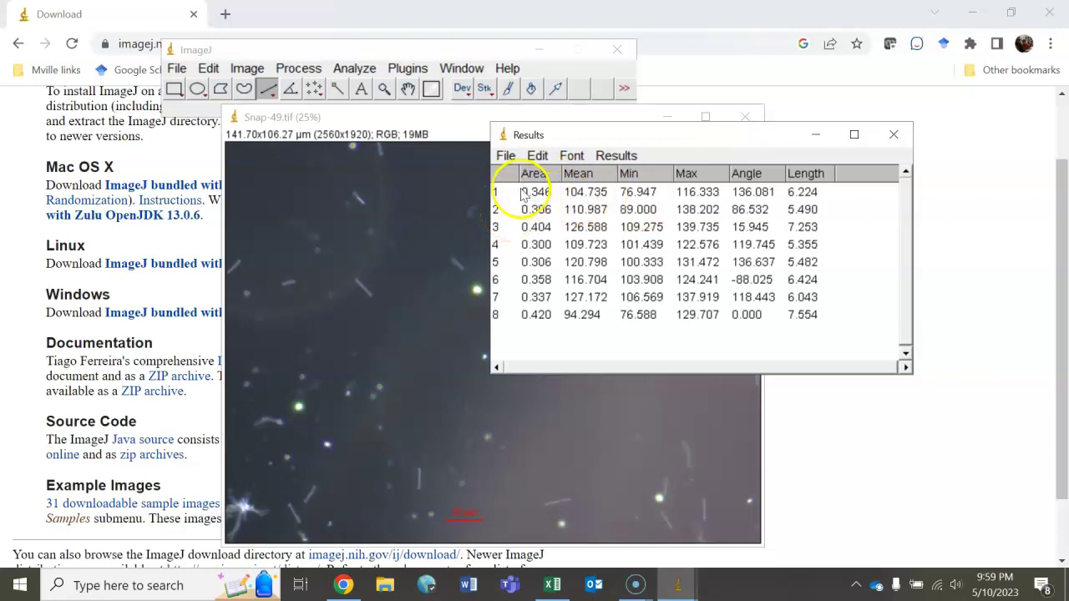
drag(530, 192, 753, 314)
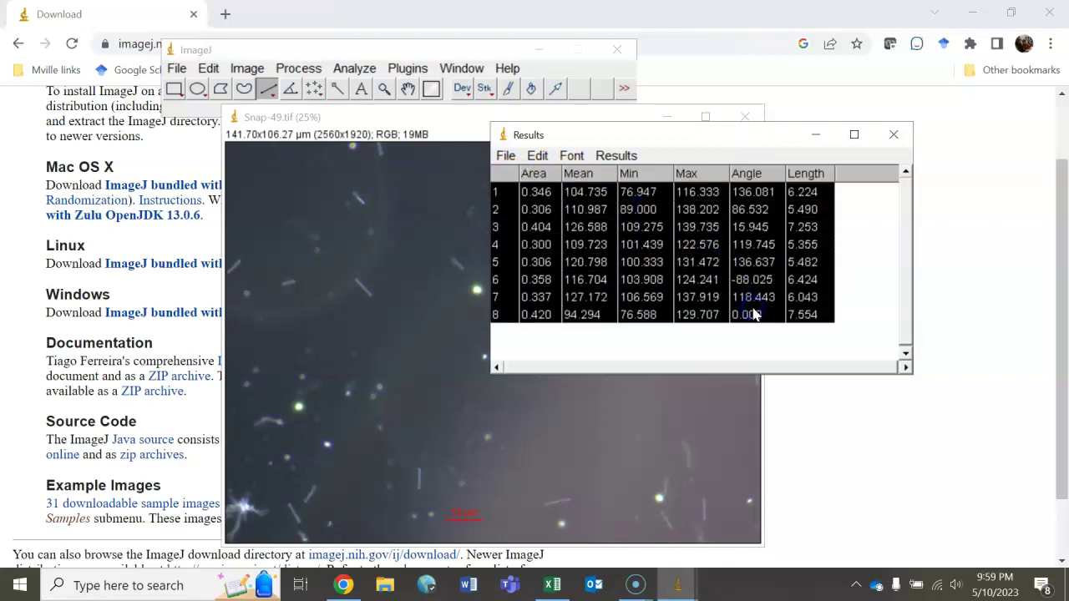
click(552, 584)
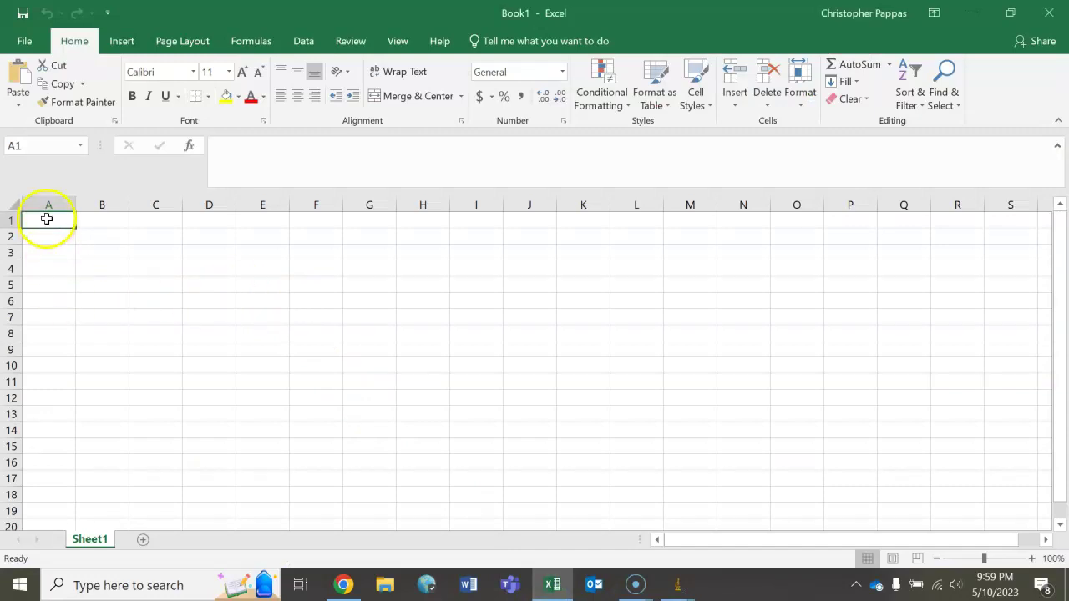
- Label A1 'snap 49' and paste the eight ImageJ measurement rows beneath it
text(snap 49)
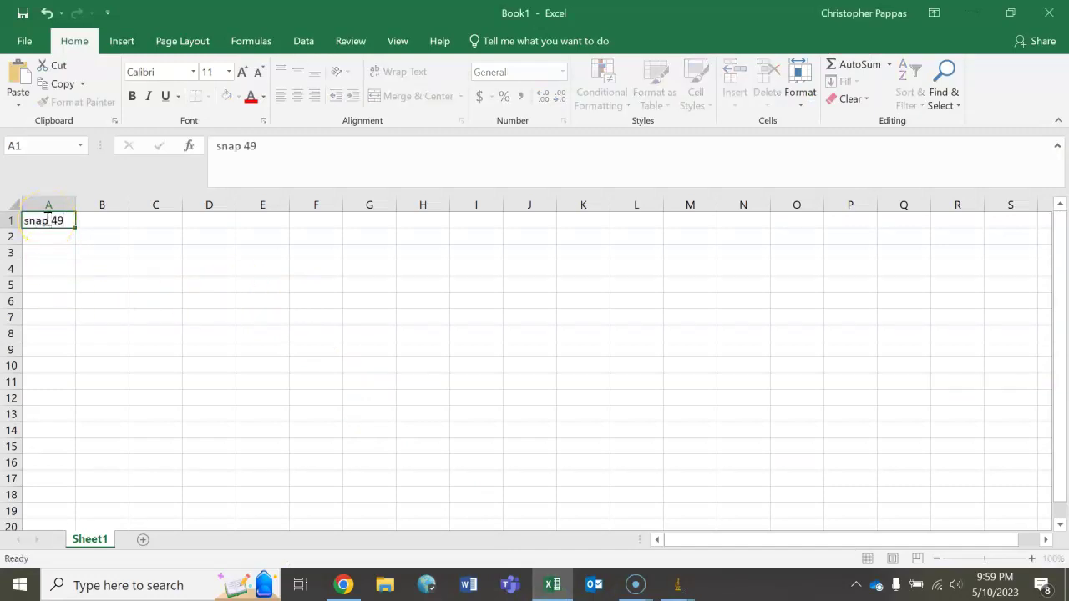
key(Return)
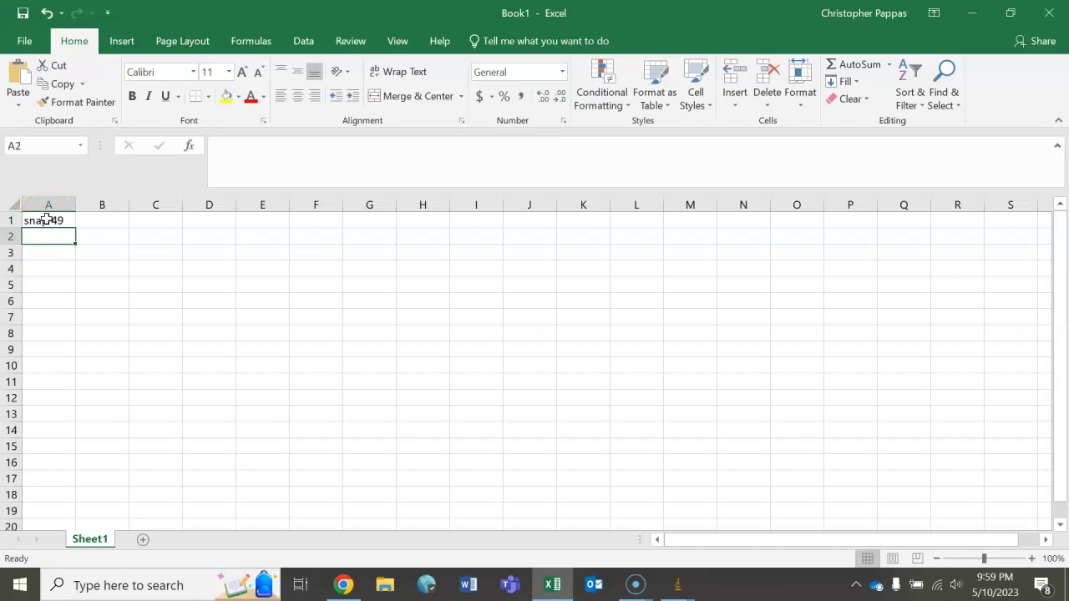
text(1	0.346	104.735	76.947	116.333	136.081	6.224 2	0.306	110.987	89	138.202	86.532	5.49 3	0.404	126.588	109.275	139.735	15.945	7.253 4	0.3	109.723	101.439	122.576	119.745	5.355 5	0.306	120.798	100.333	131.472	136.637	5.482 6	0.358	116.704	103.908	124.241	-88.025	6.424 7	0.337	127.172	106.569	137.919	118.443	6.043 8	0.42	94.294	76.588	129.707	0	7.554)
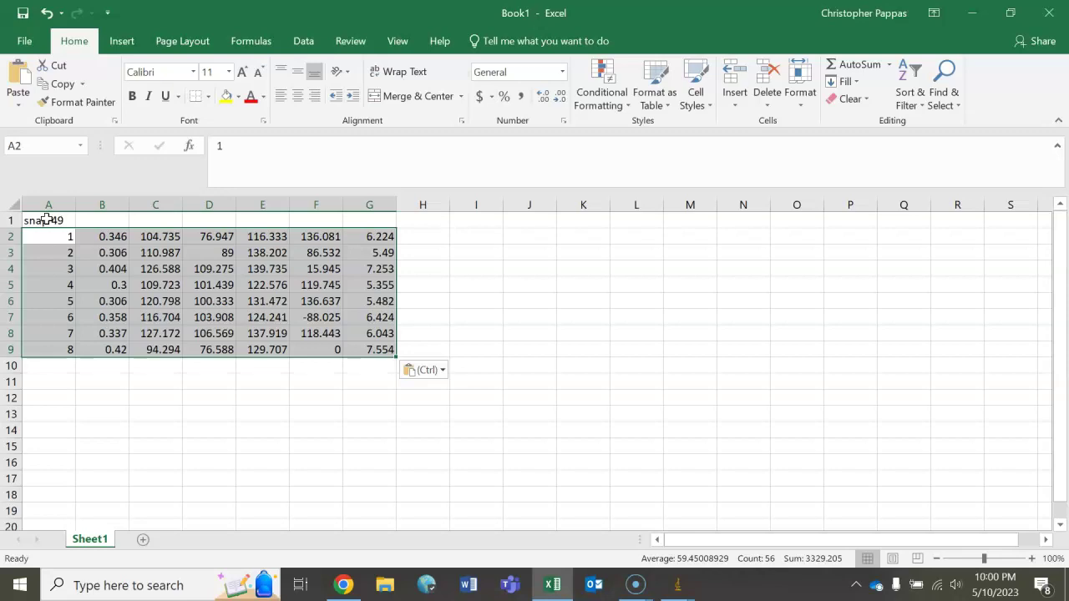
- Enter the label 'snap 50' in cell A10
click(42, 367)
text(sn)
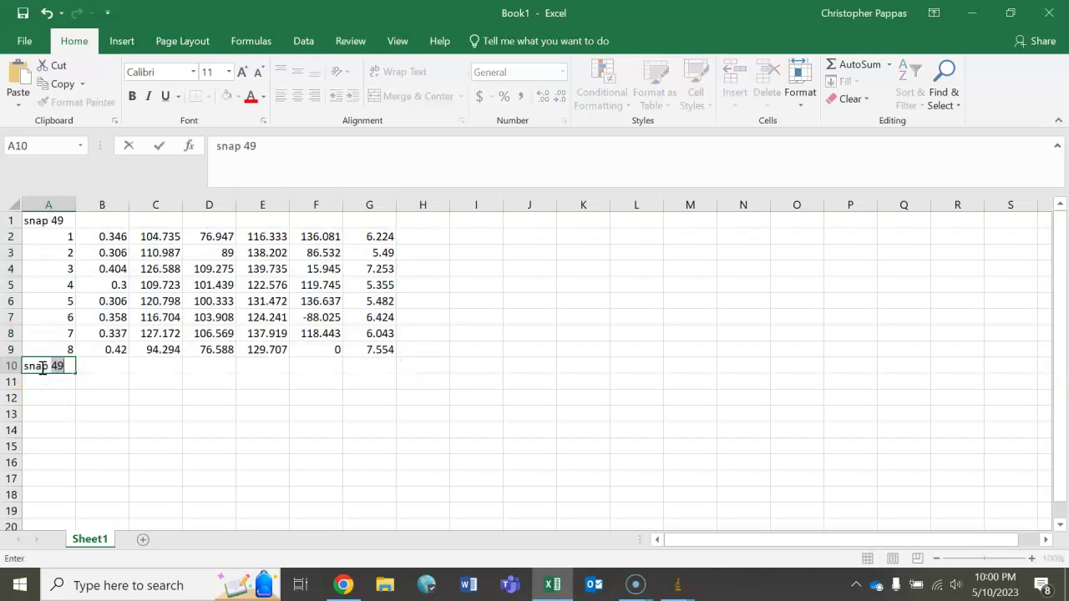
text(ap 50)
key(Return)
key(Return)
key(Return)
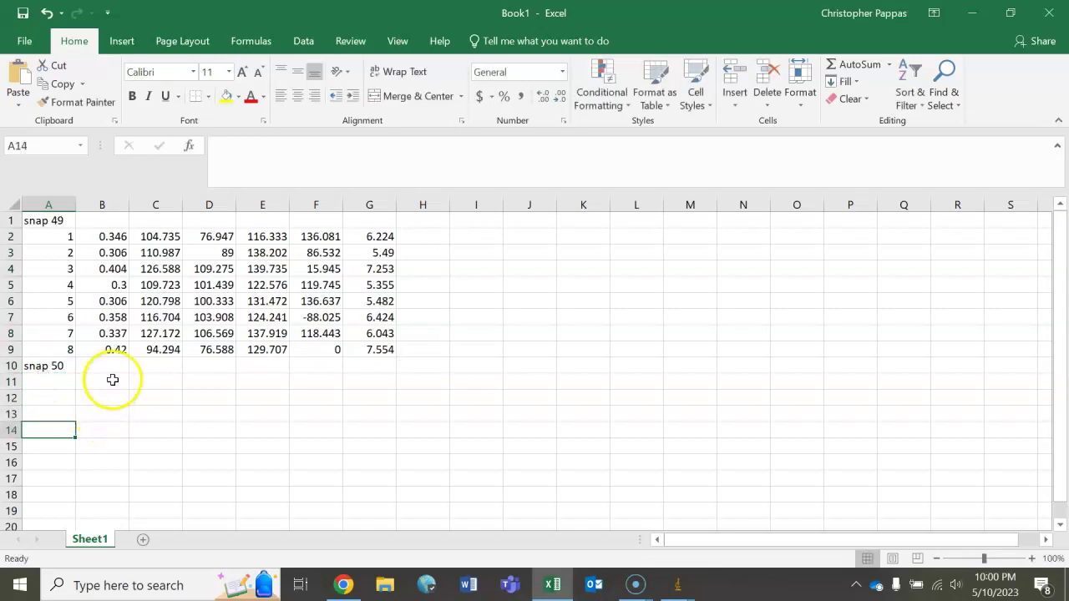
- Check the ImageJ Results table and head column G with 'length' in G1
click(666, 591)
click(740, 513)
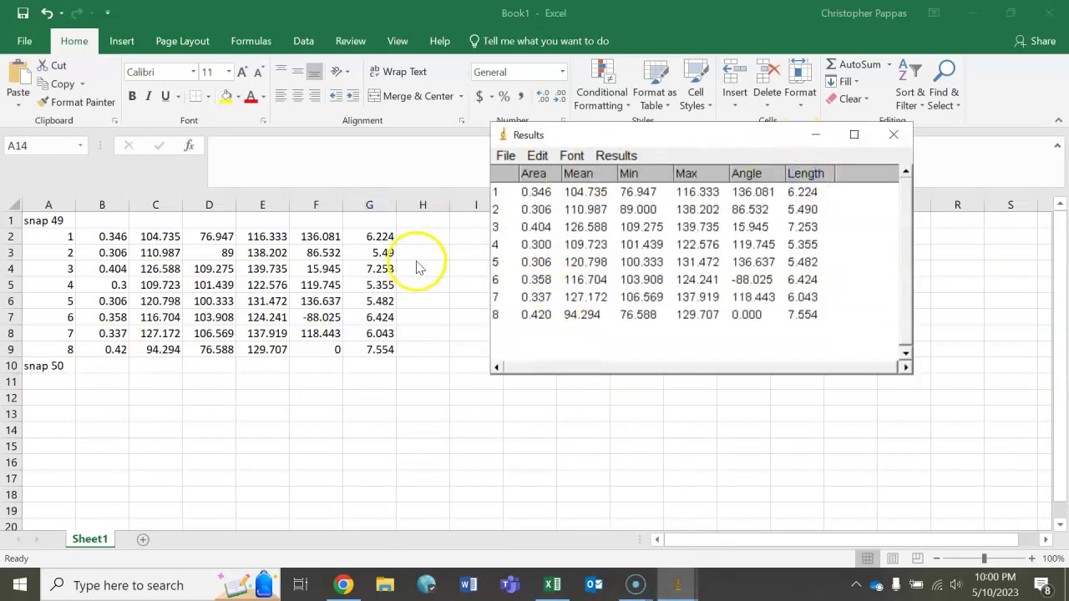
click(399, 242)
click(380, 218)
text(len)
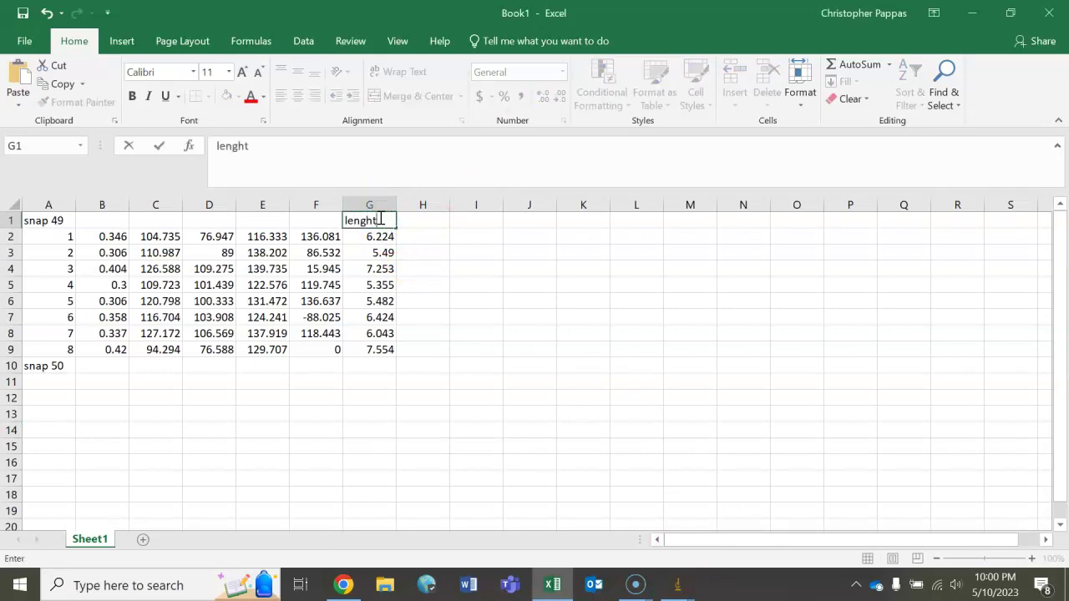
text(ght)
key(Return)
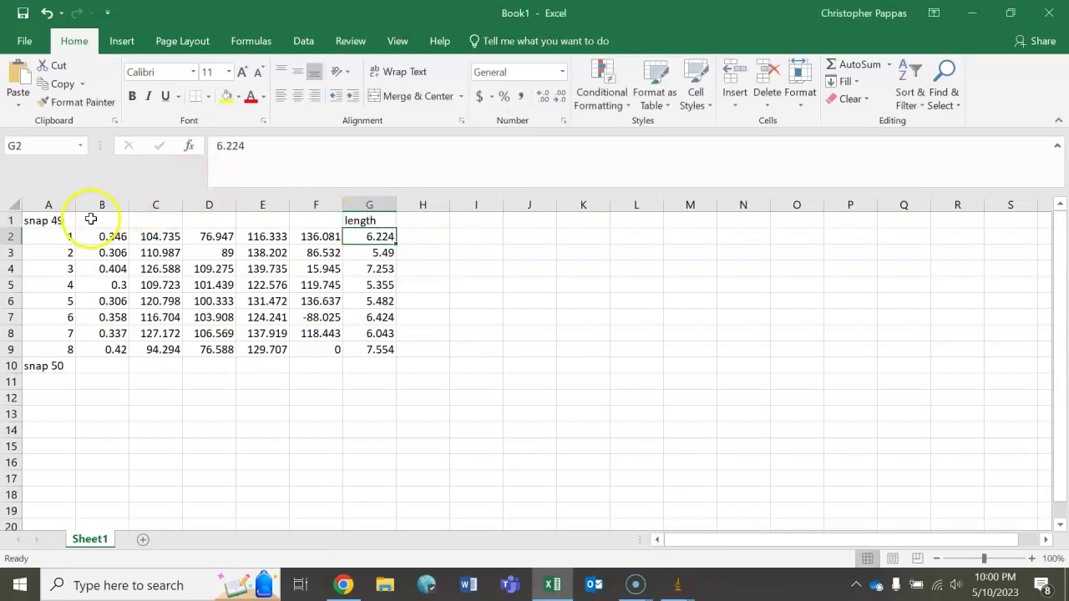
- Compare with the Results table, then select the eight length values in column G
mouse_move(677, 585)
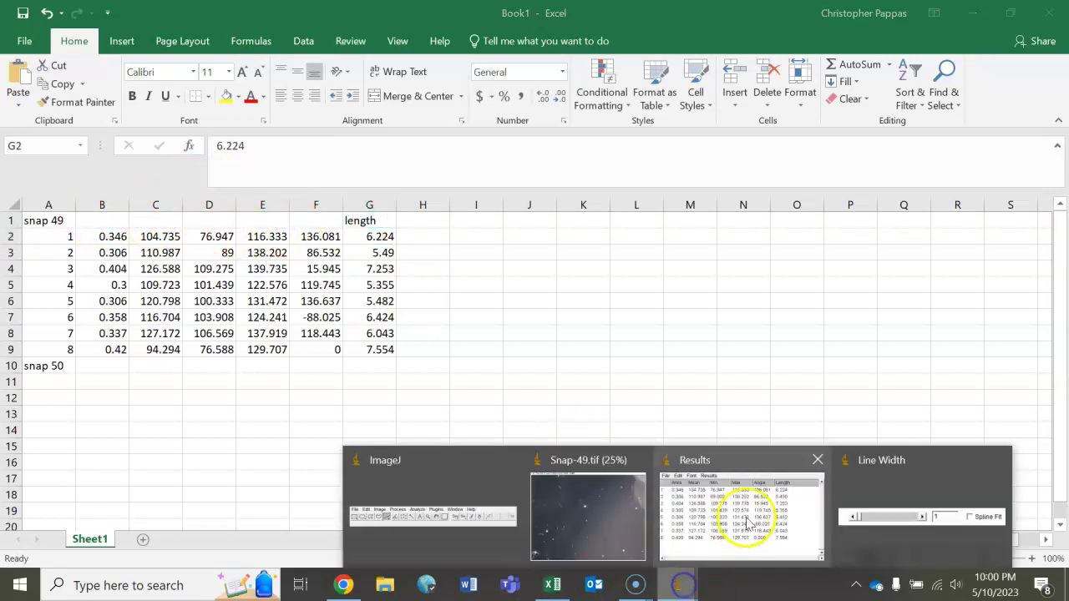
click(740, 524)
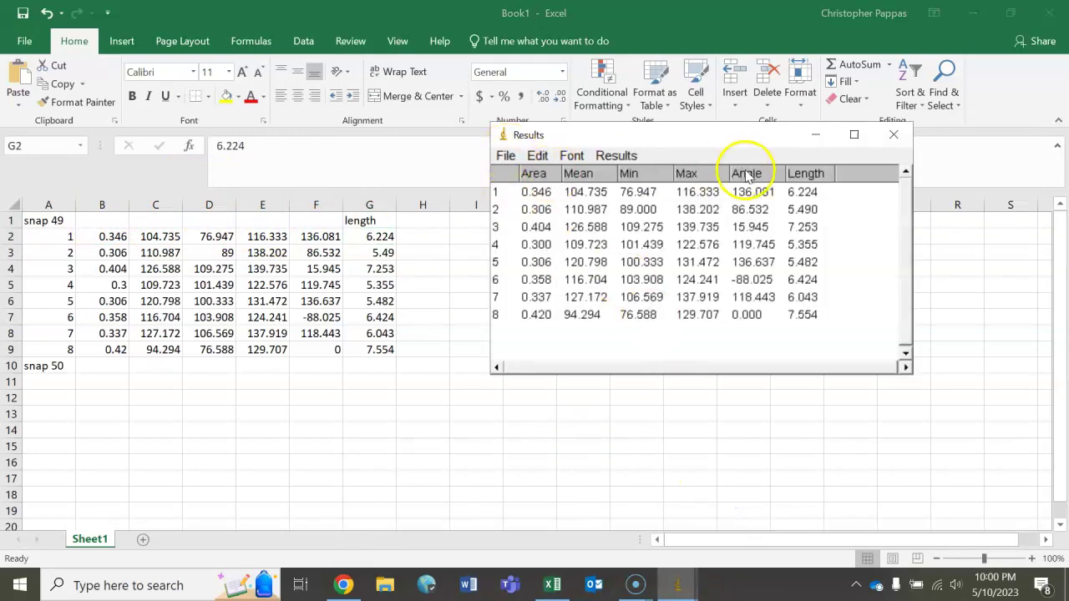
key(alt+Tab)
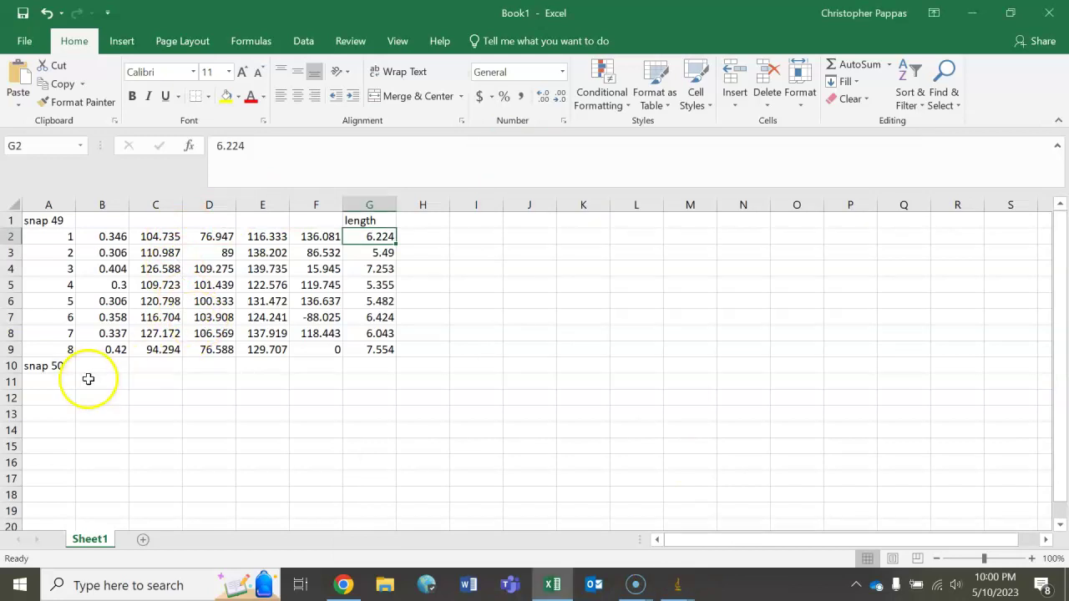
click(369, 269)
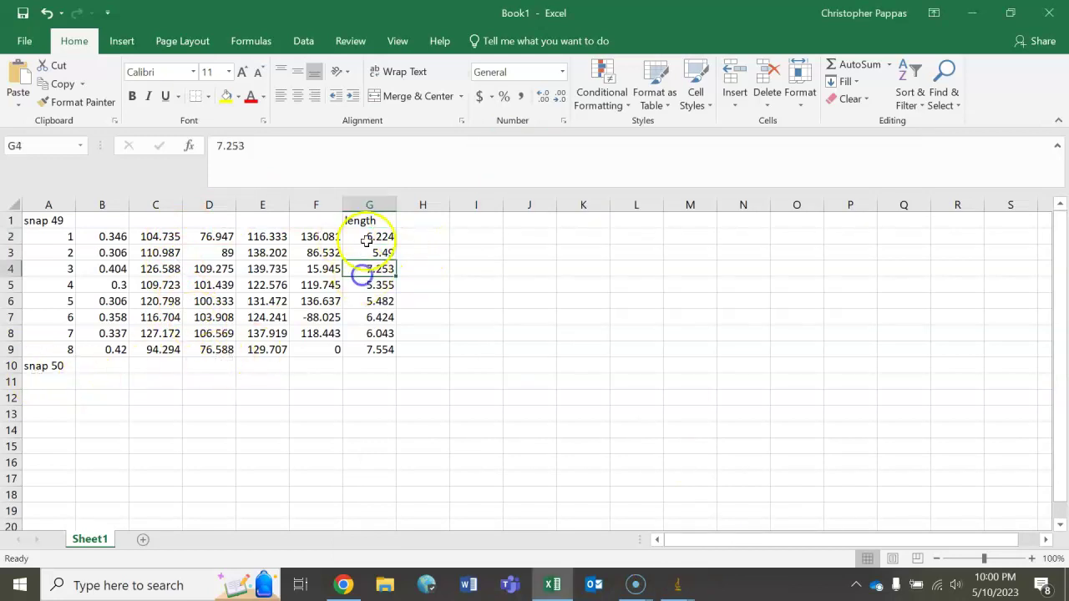
drag(369, 237, 374, 349)
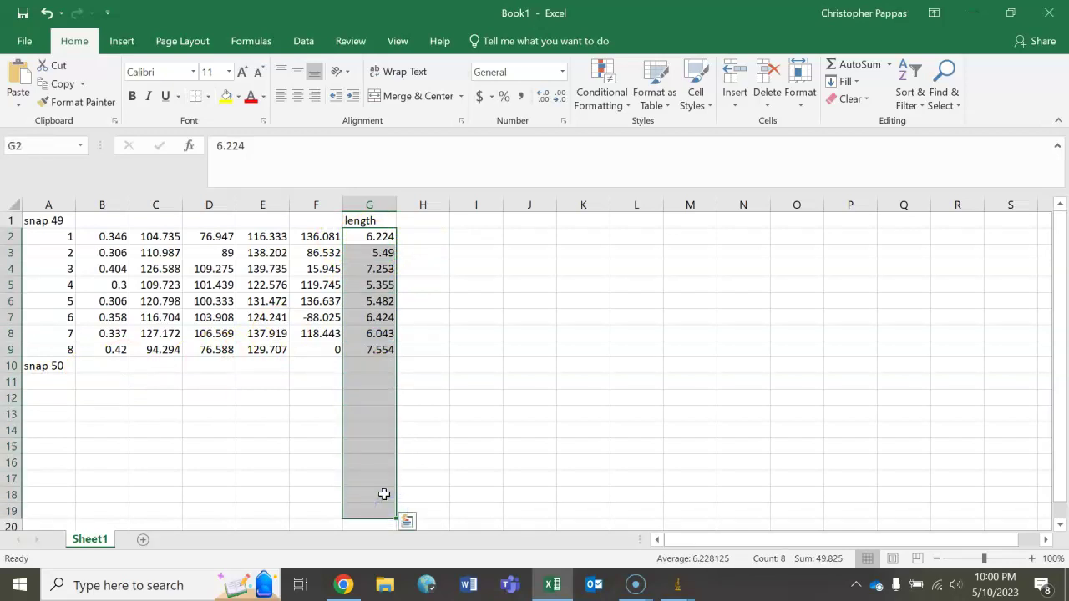
- Rename the first worksheet to 'WT'
right_click(102, 540)
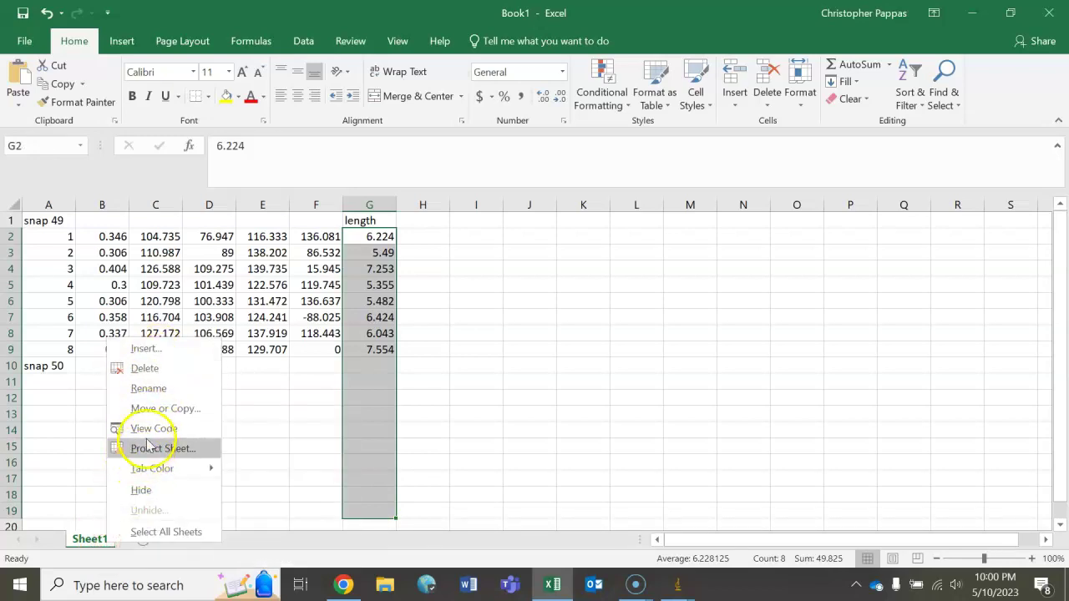
click(149, 389)
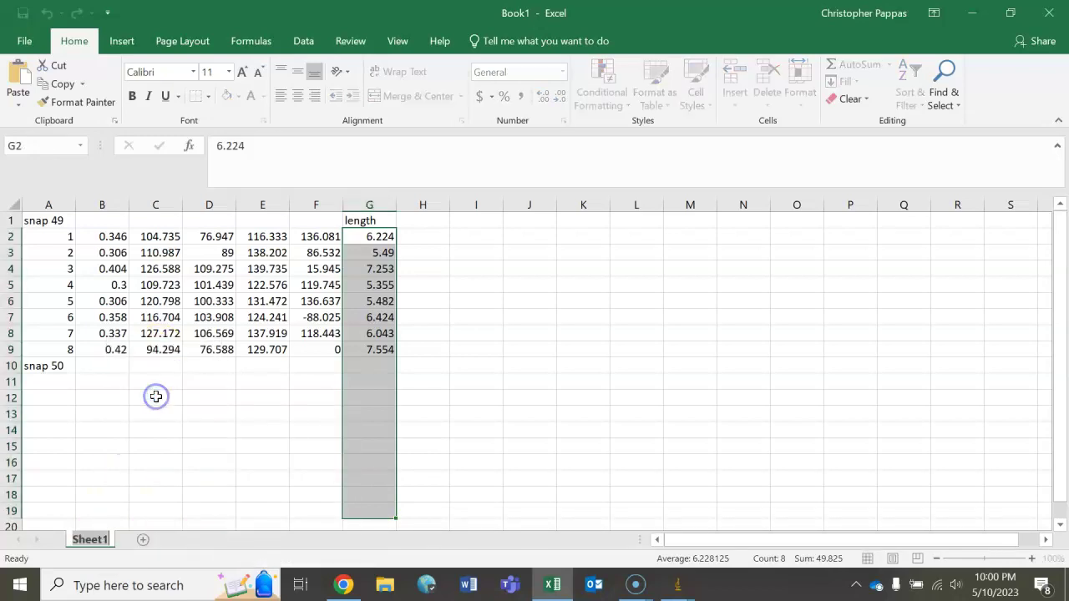
text(WT)
key(Return)
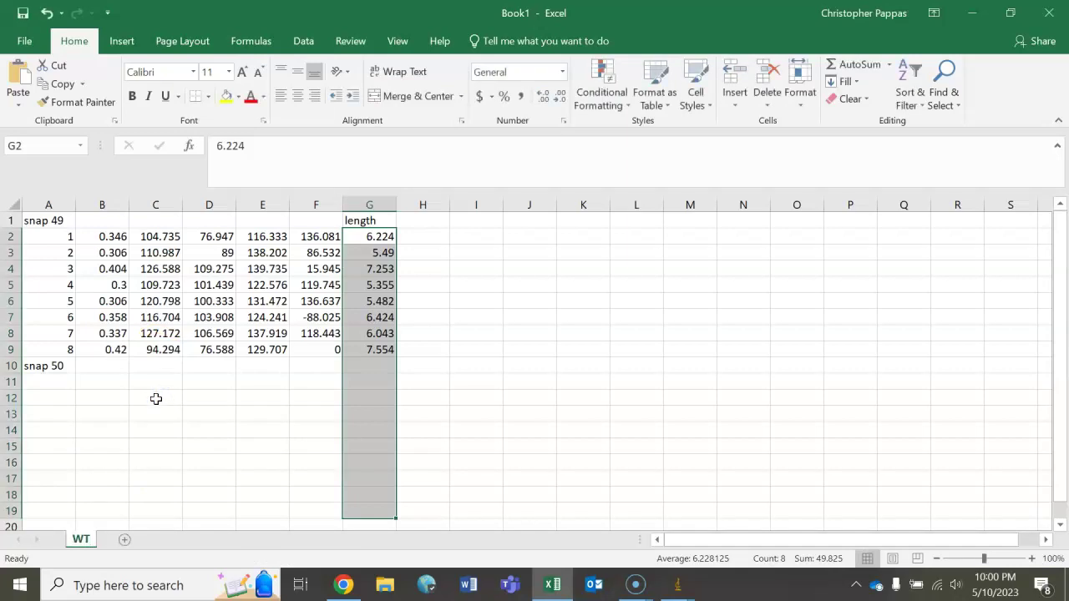
- Add a new blank worksheet and name it 'mut 1'
click(125, 540)
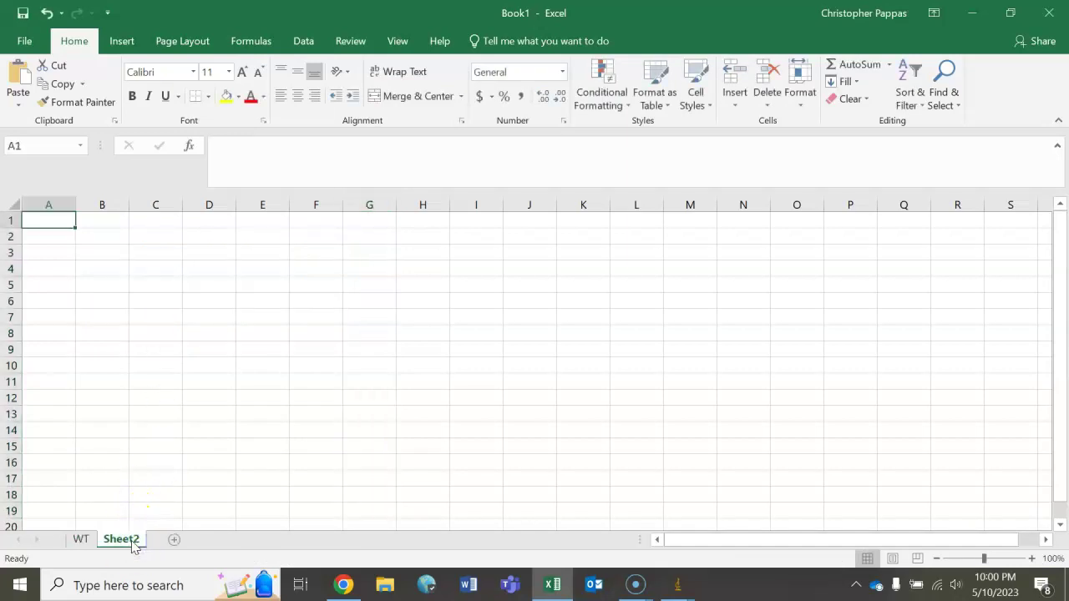
text(mut 1)
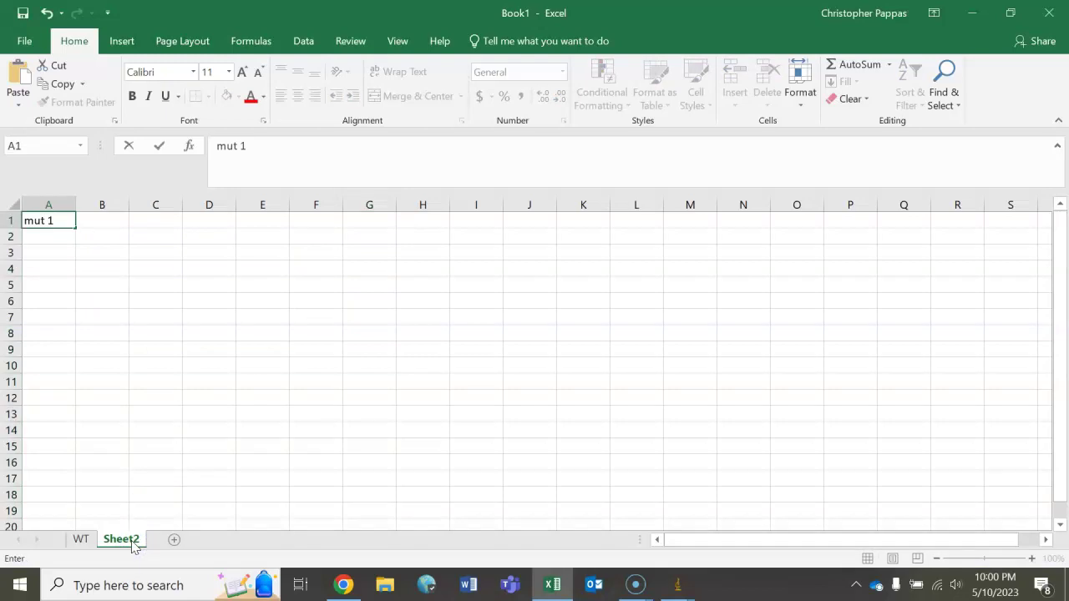
right_click(131, 545)
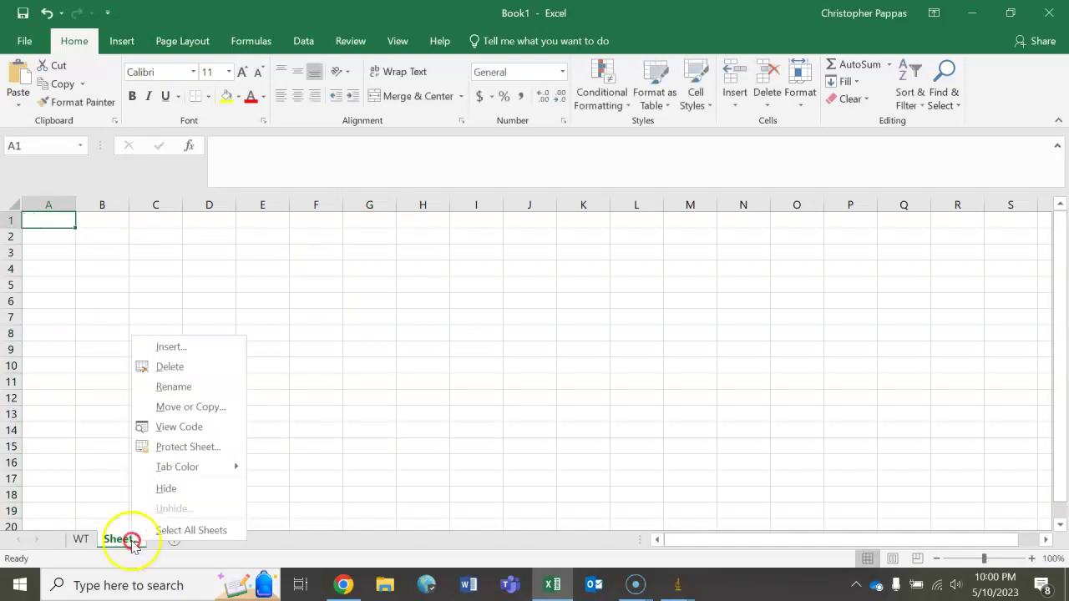
click(185, 390)
text(mut 1)
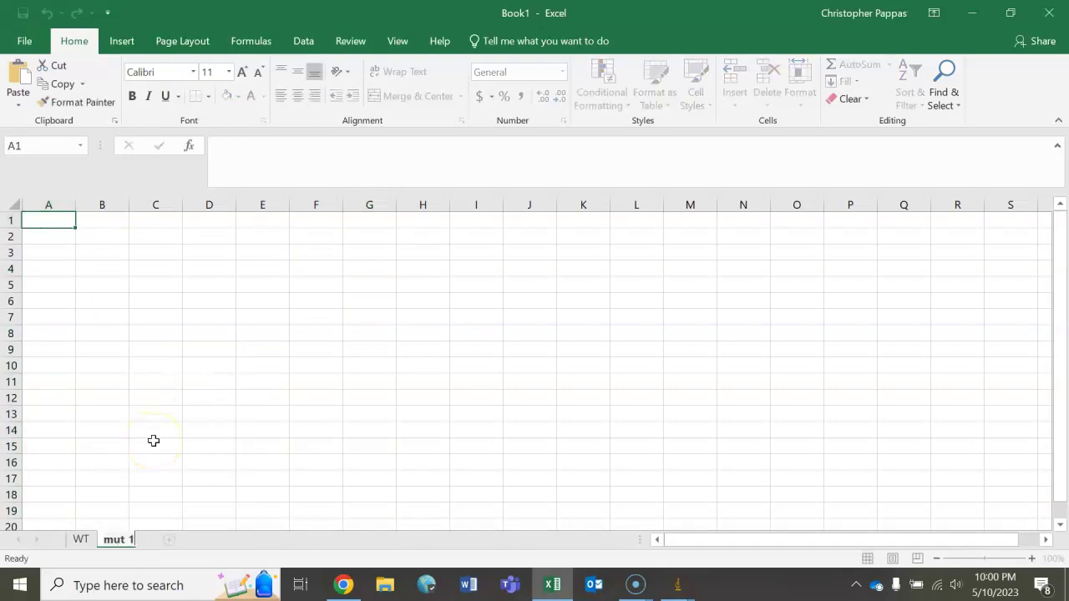
key(Return)
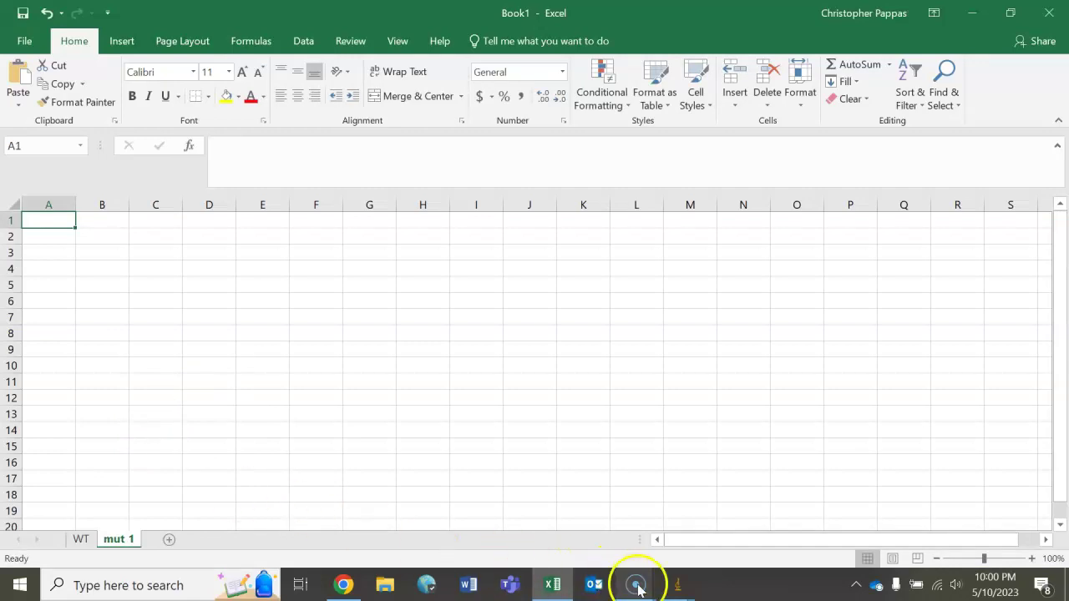
- Bring the ImageJ Snap-49.tif image and toolbar back to the front
click(668, 584)
click(610, 530)
mouse_move(668, 584)
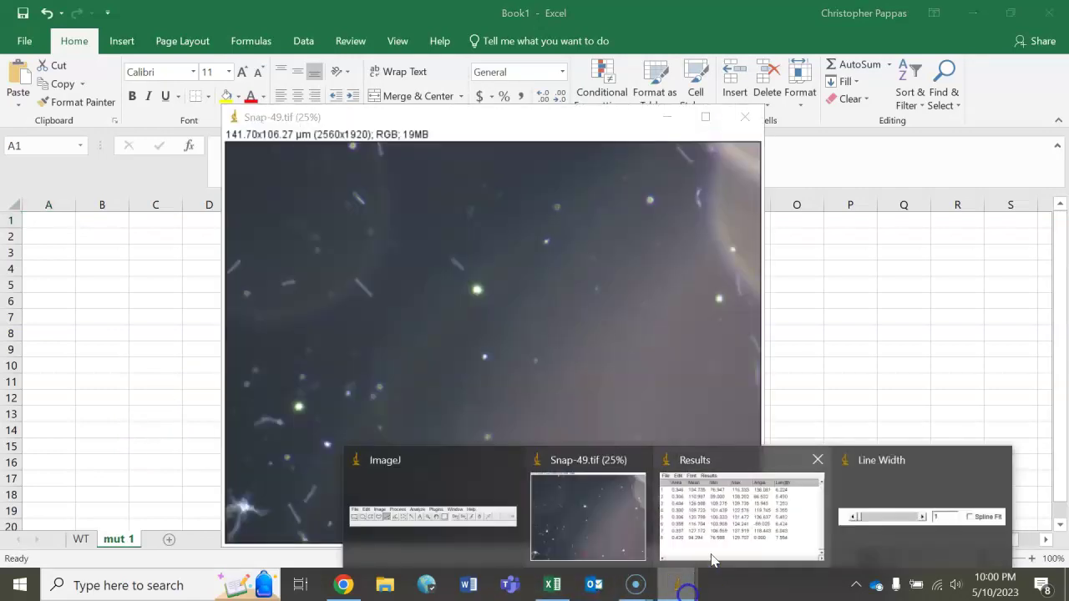
click(430, 506)
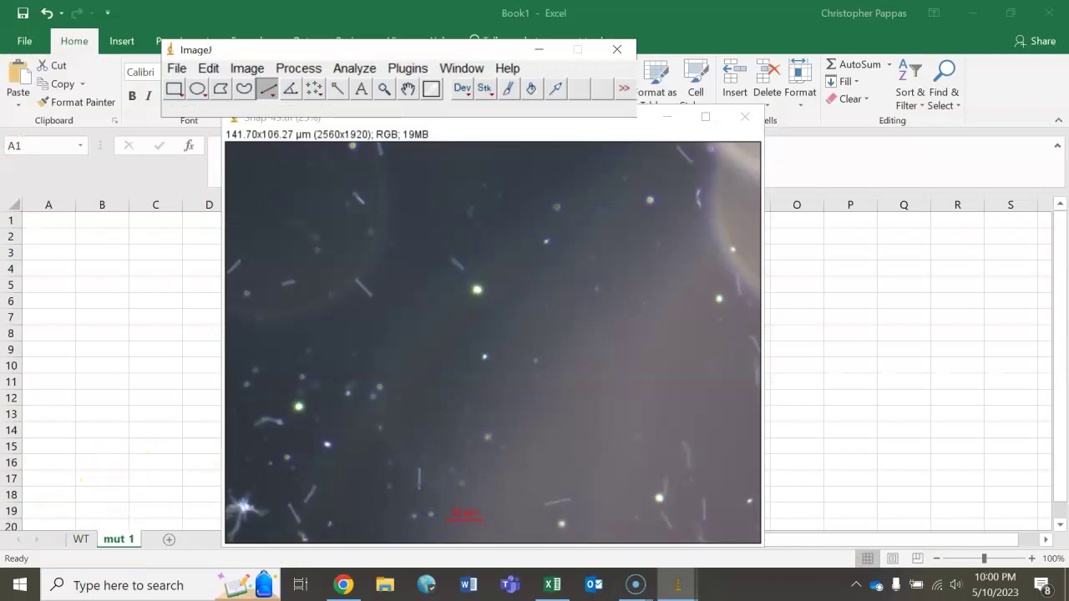